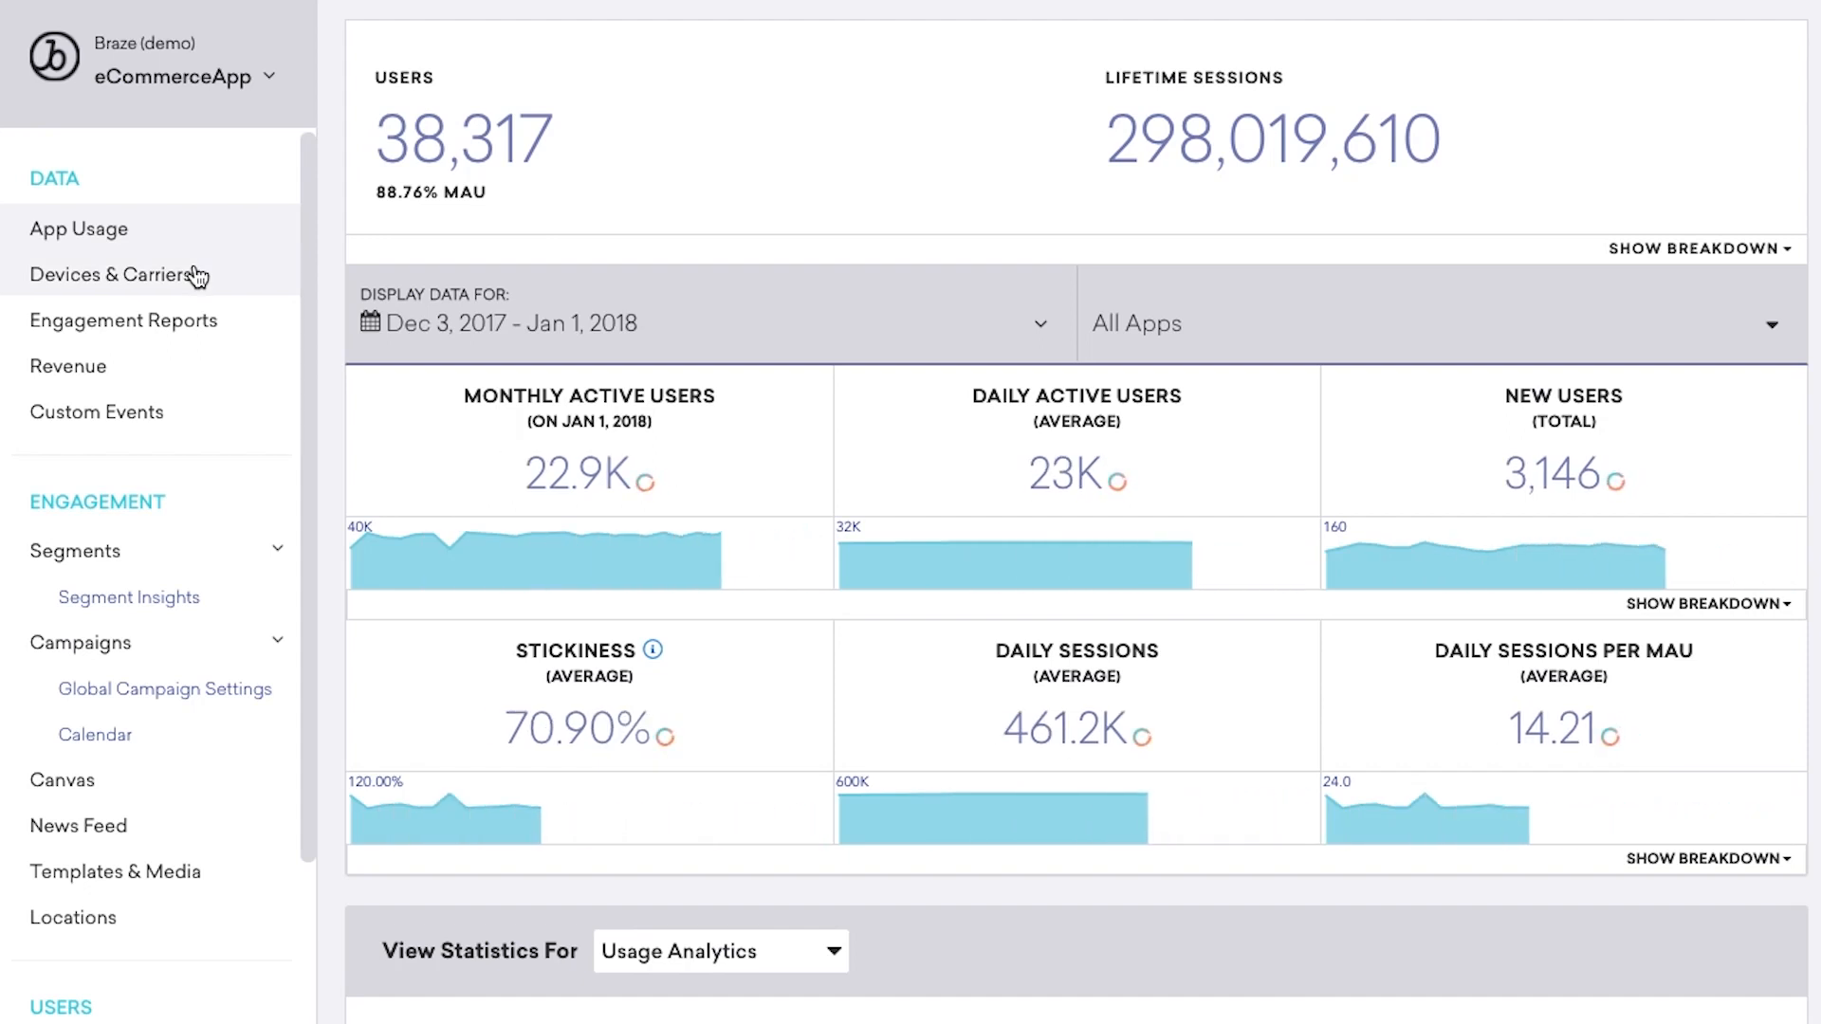
Look up the user by email address from User Search and load their profile overview
click(114, 274)
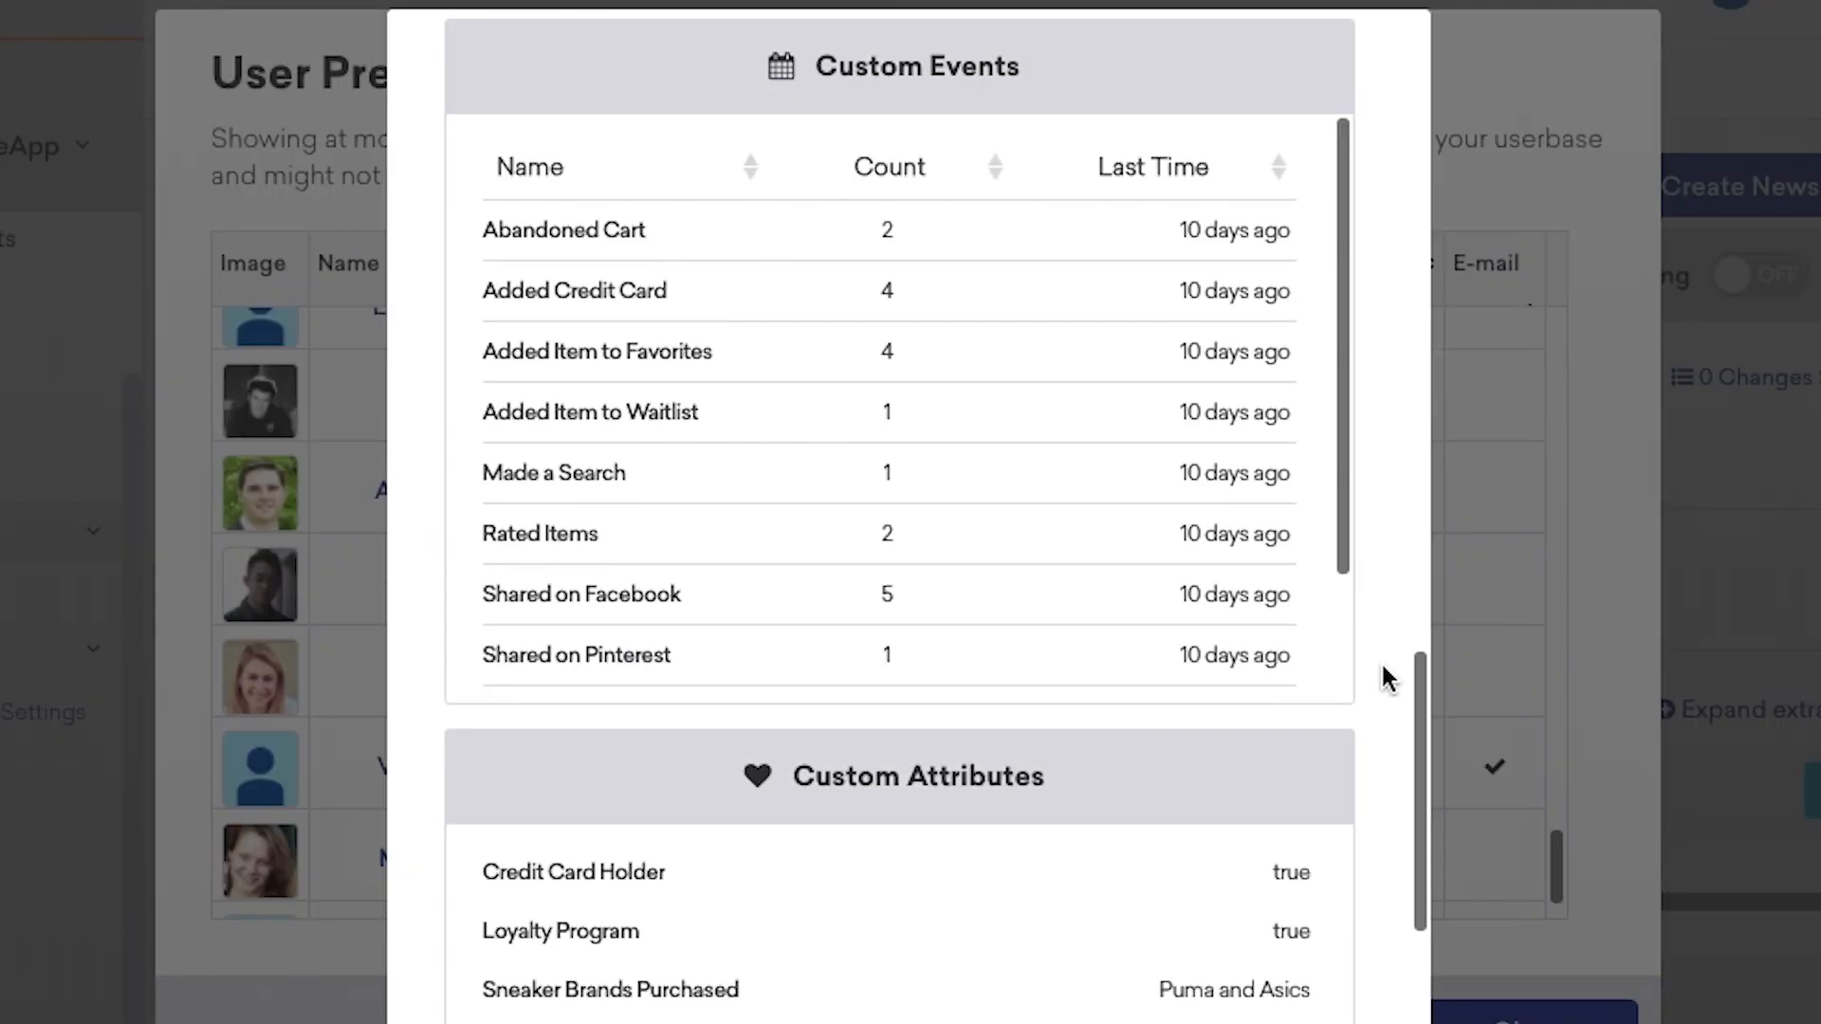
scroll(1388, 679, up, 5)
scroll(1387, 679, up, 5)
scroll(1388, 679, up, 5)
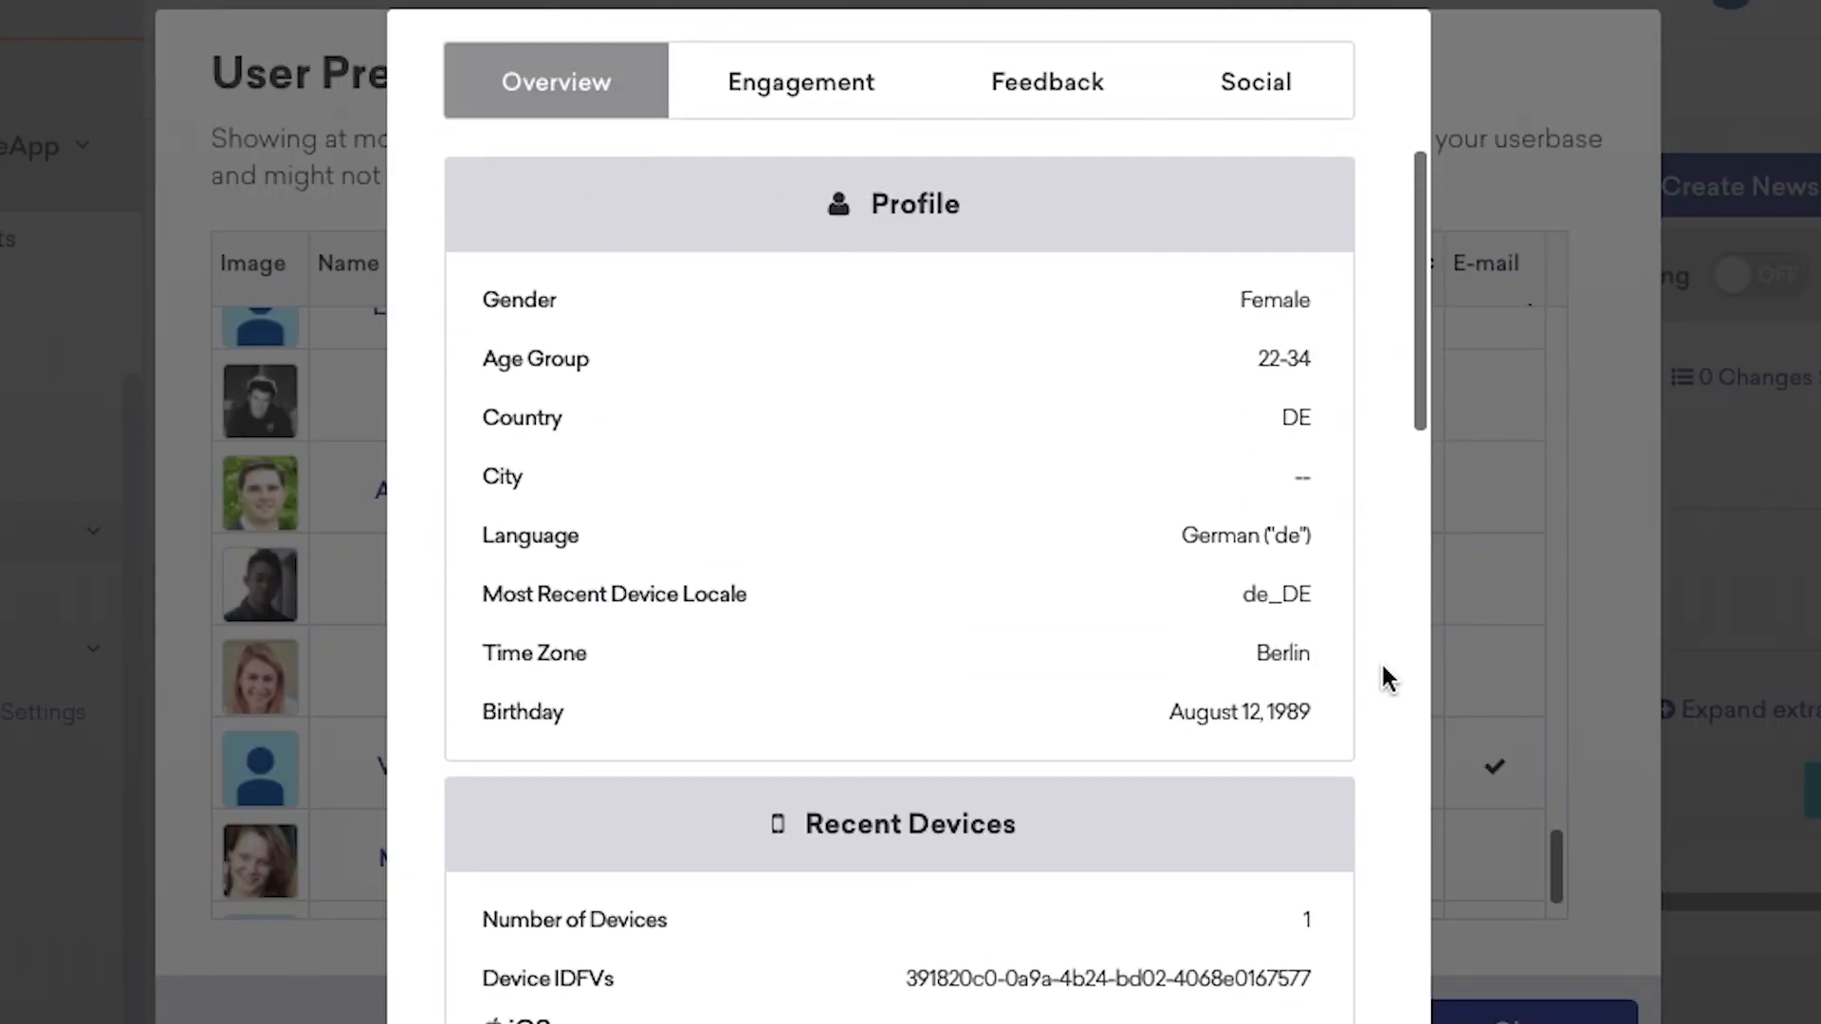
scroll(1387, 679, up, 5)
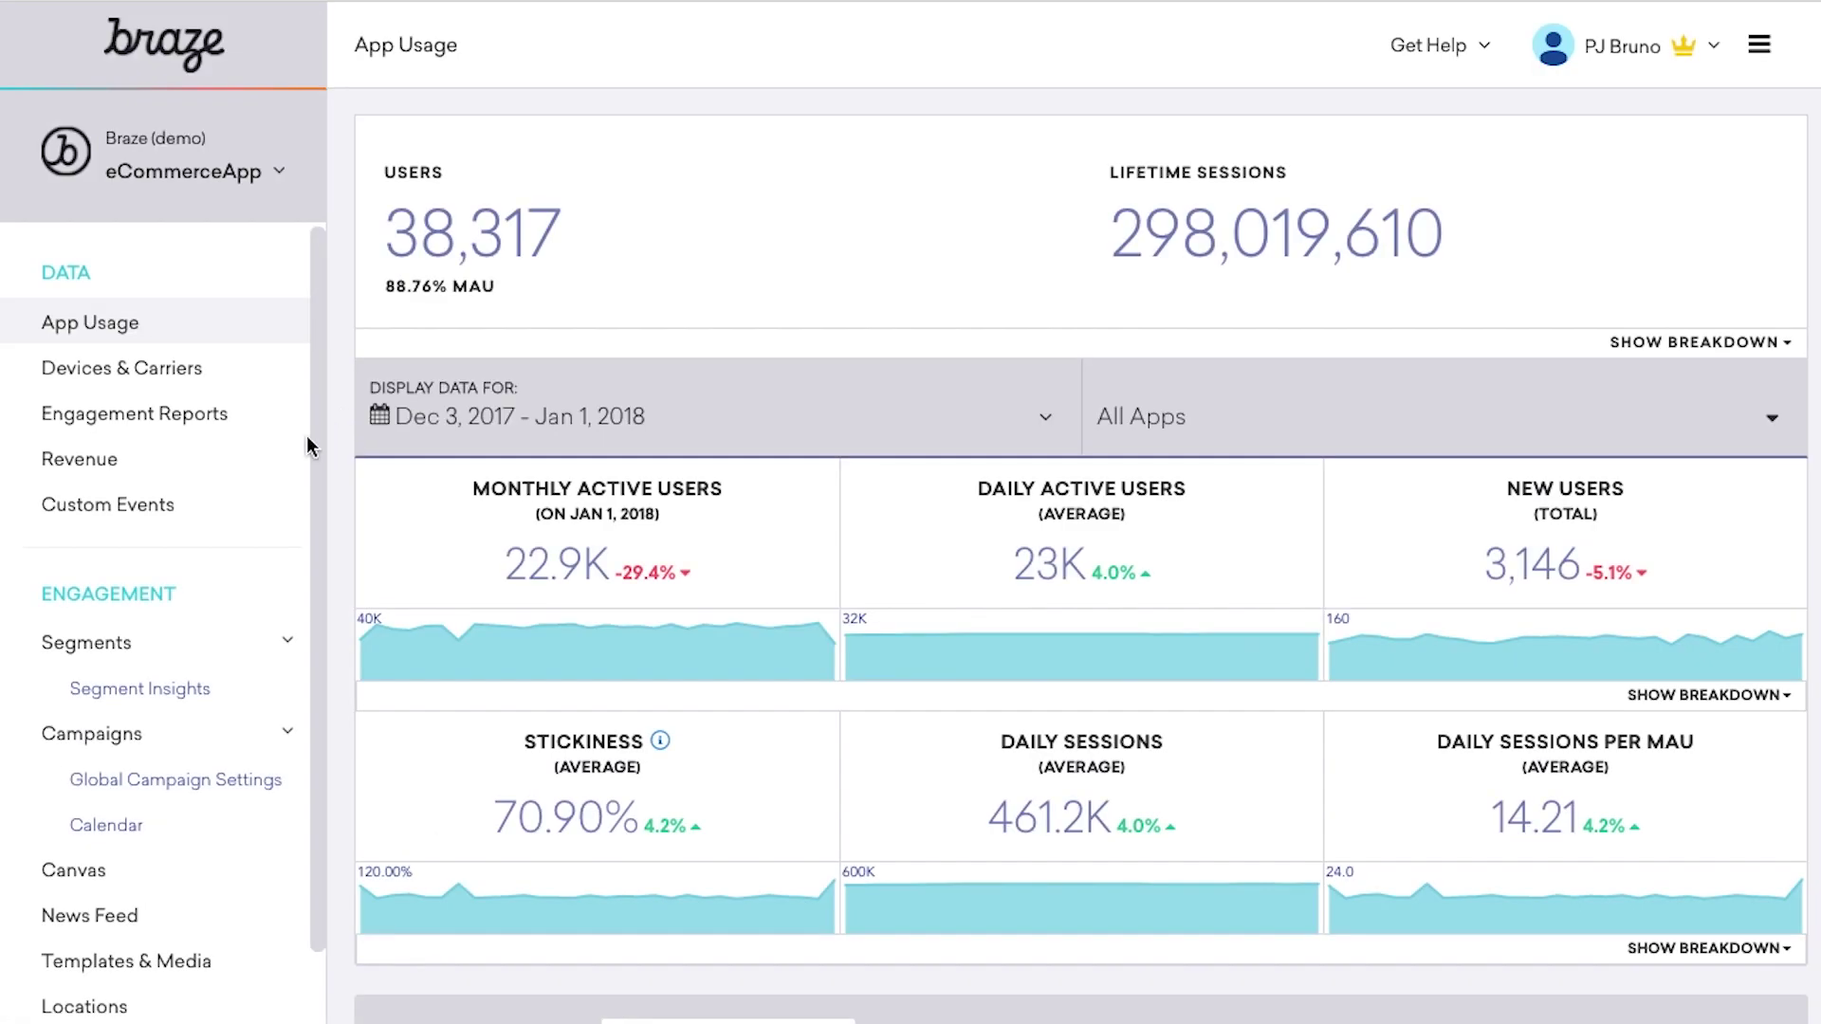
scroll(306, 436, down, 3)
scroll(299, 456, down, 2)
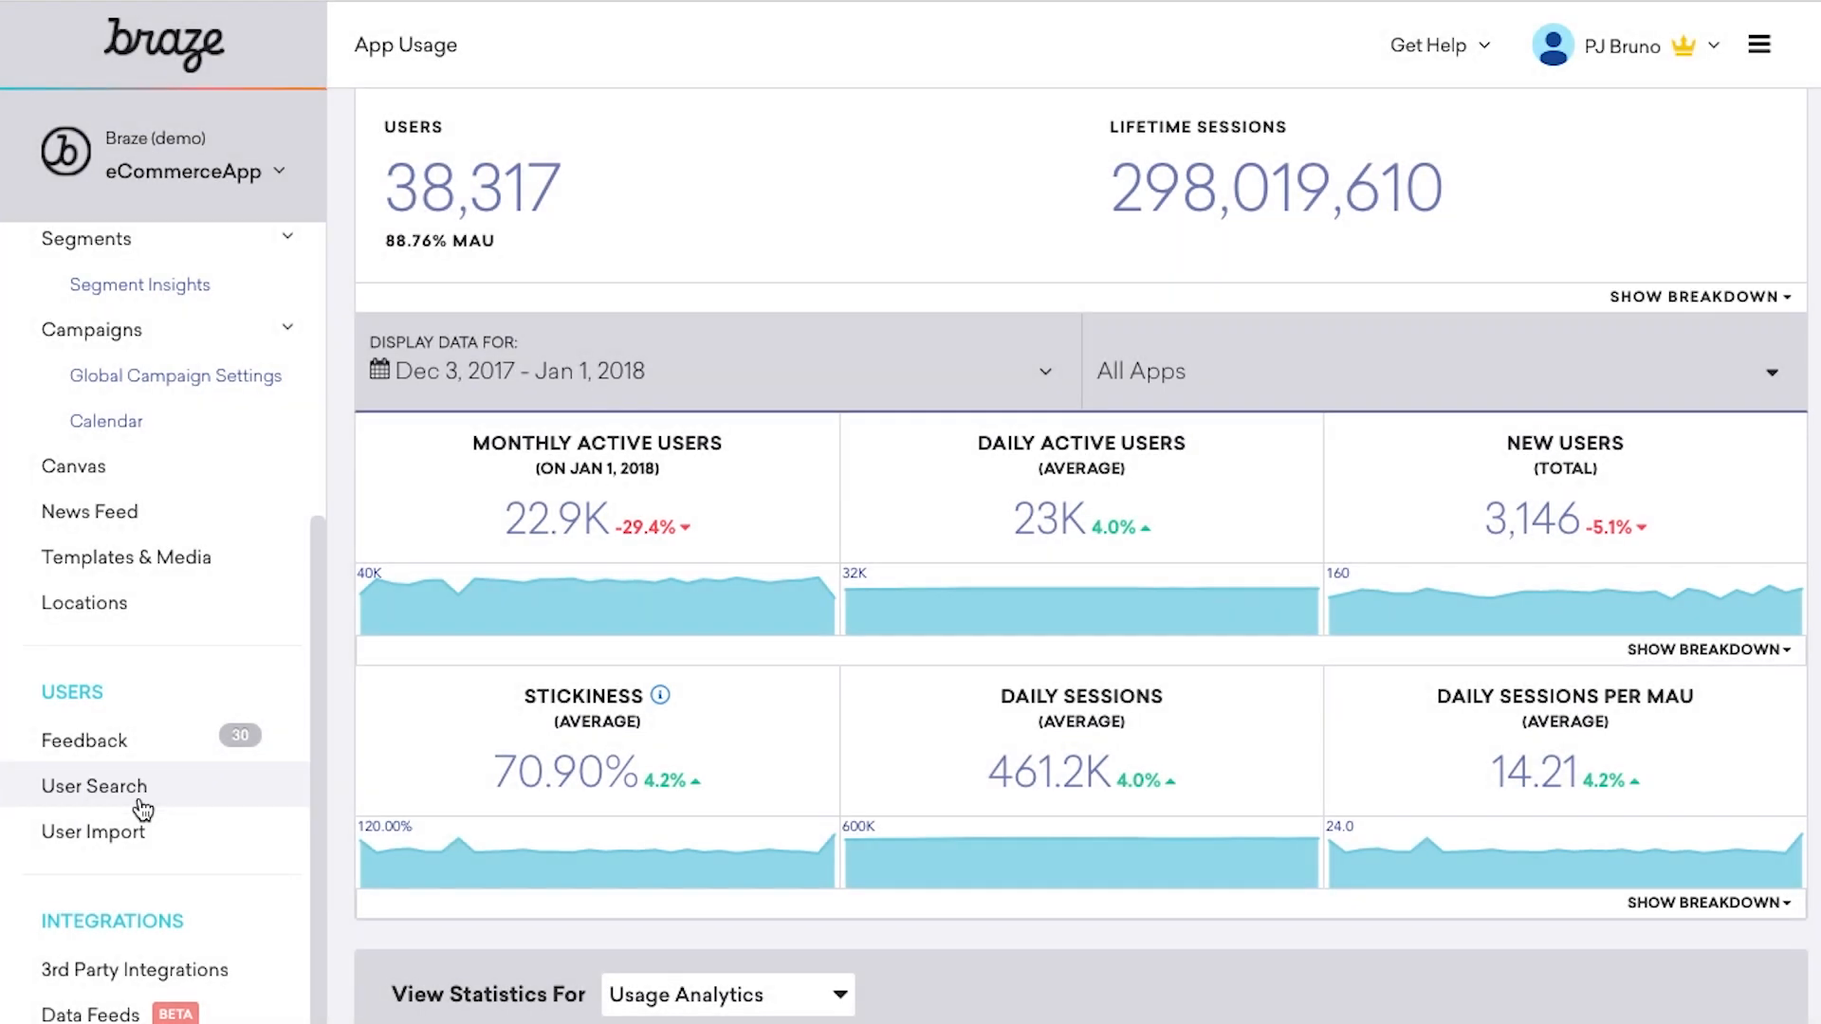
click(94, 785)
click(1053, 616)
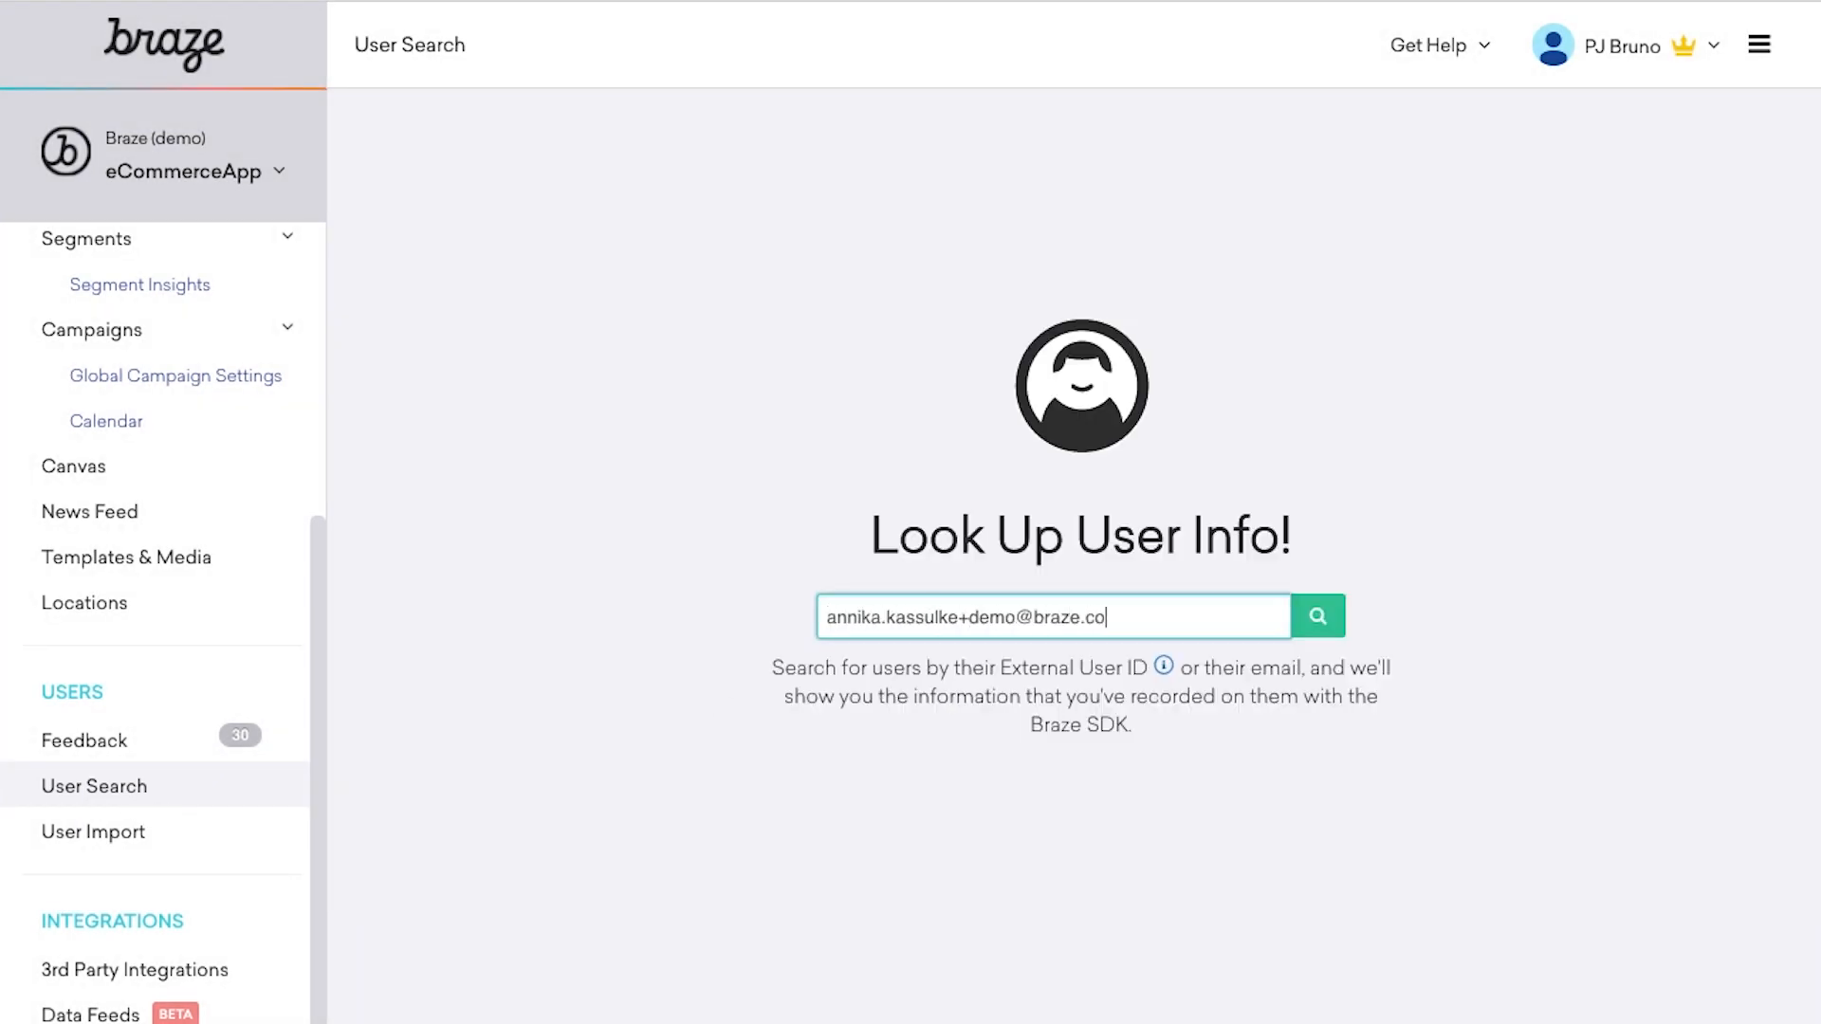
click(1317, 616)
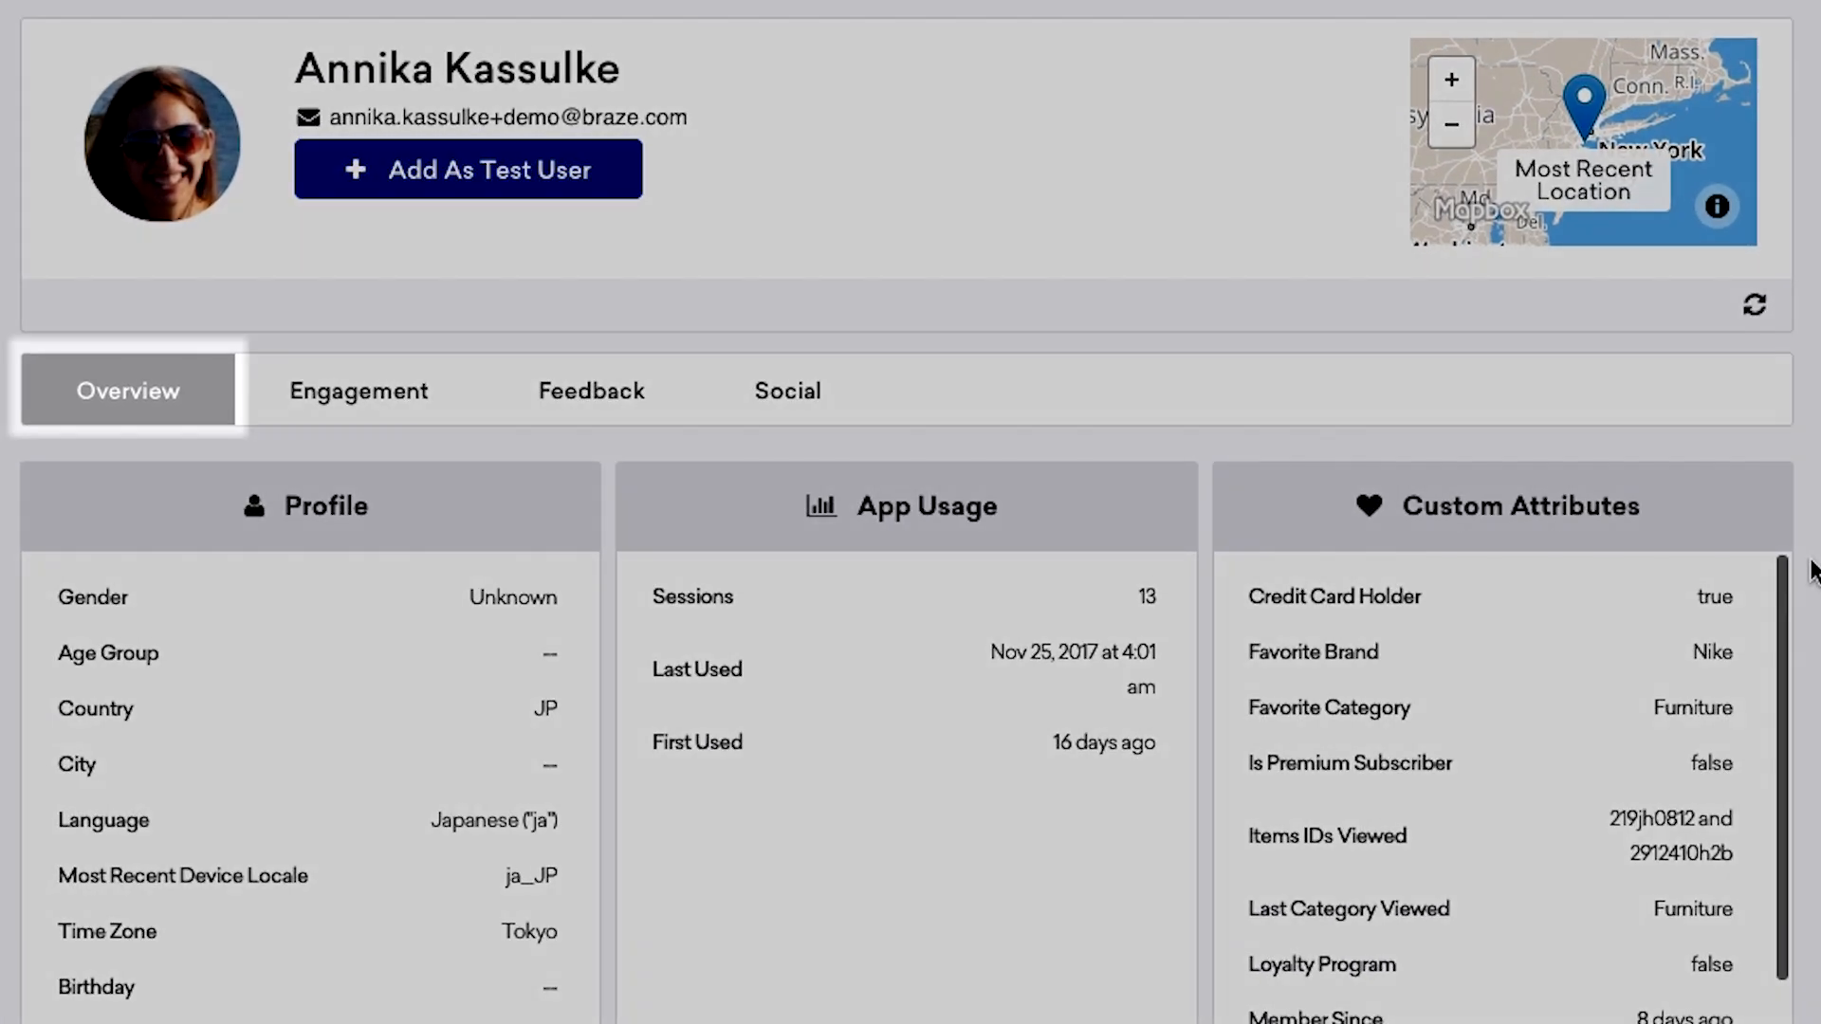
scroll(1813, 570, down, 4)
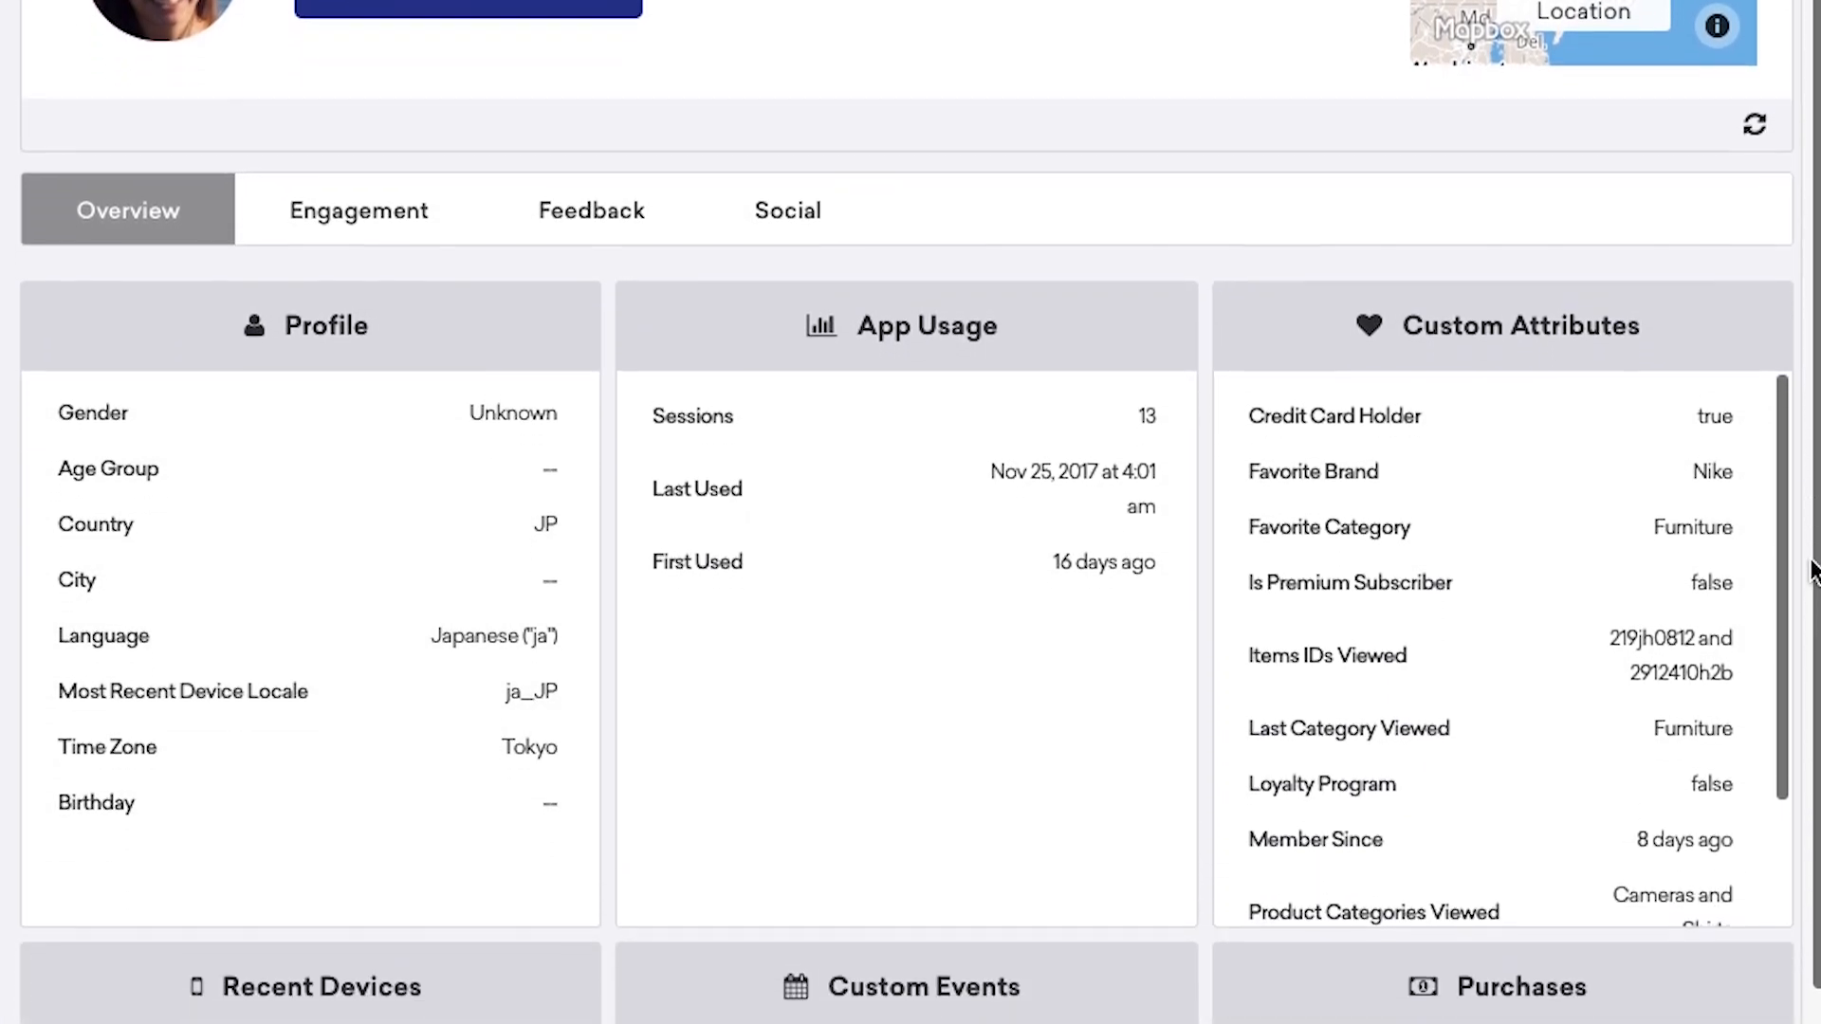
scroll(1813, 571, down, 3)
scroll(1813, 597, down, 1)
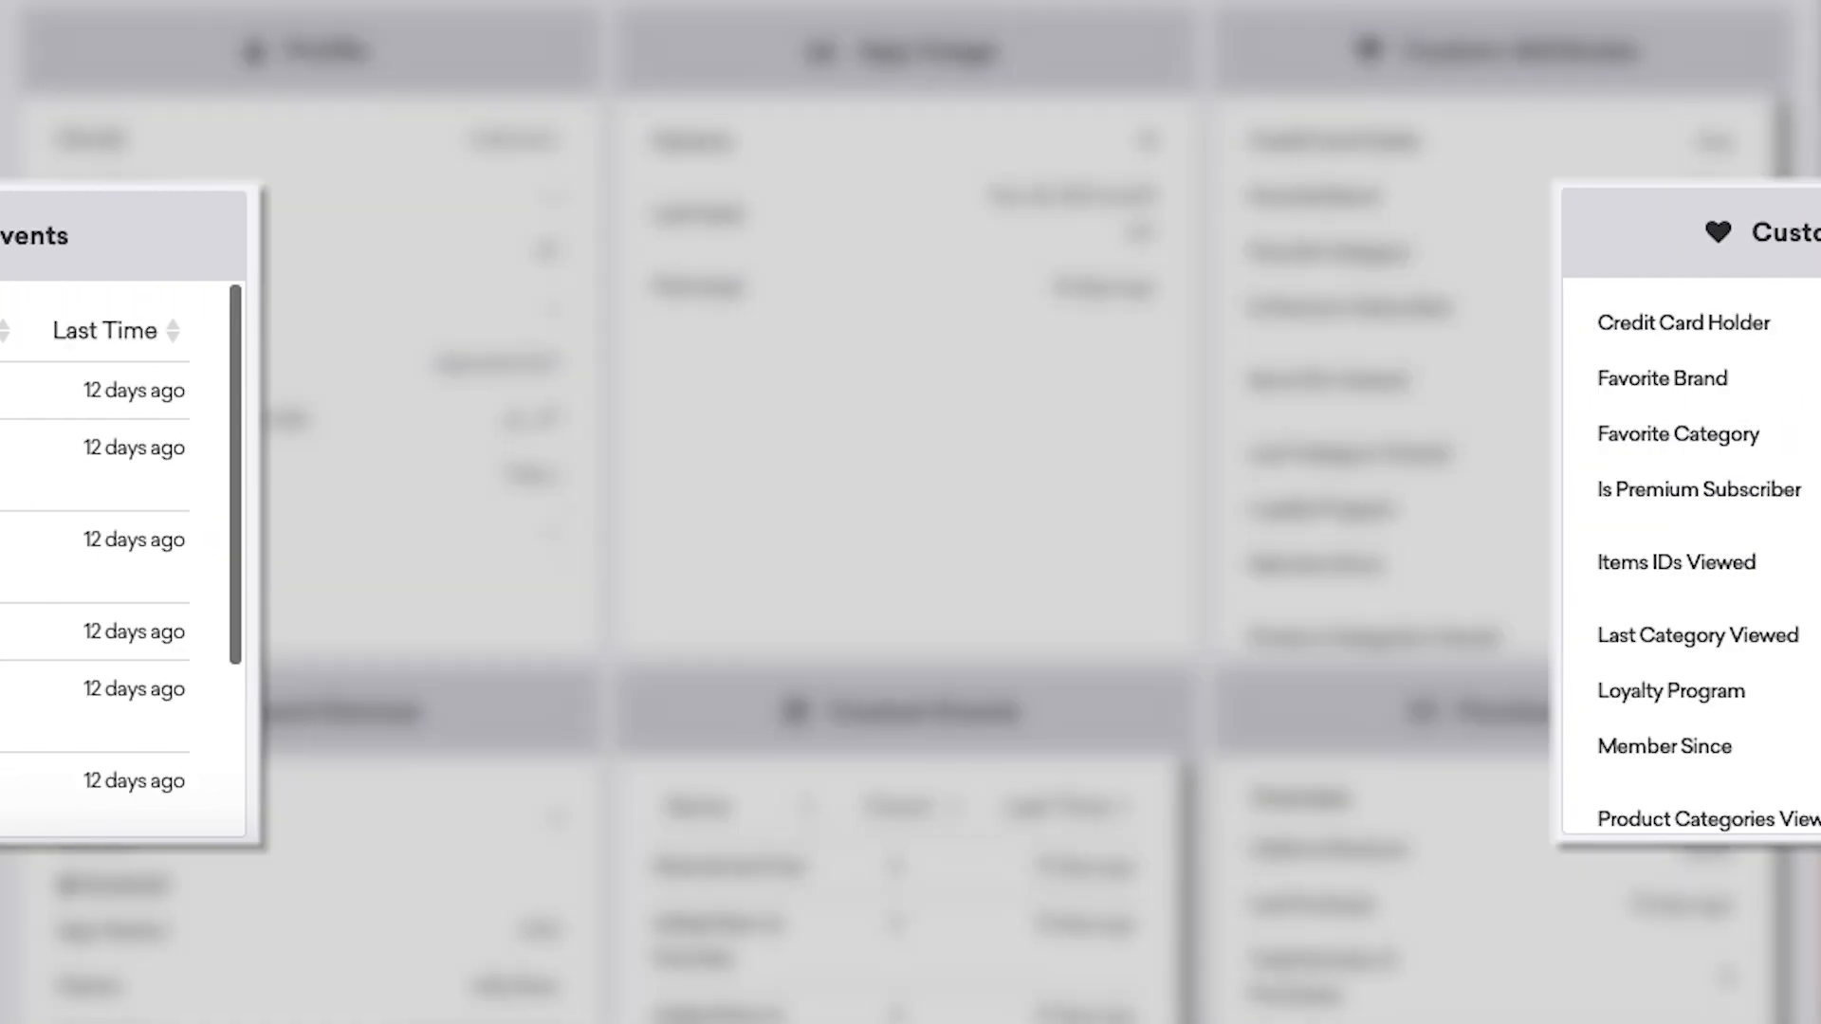
scroll(967, 428, up, 2)
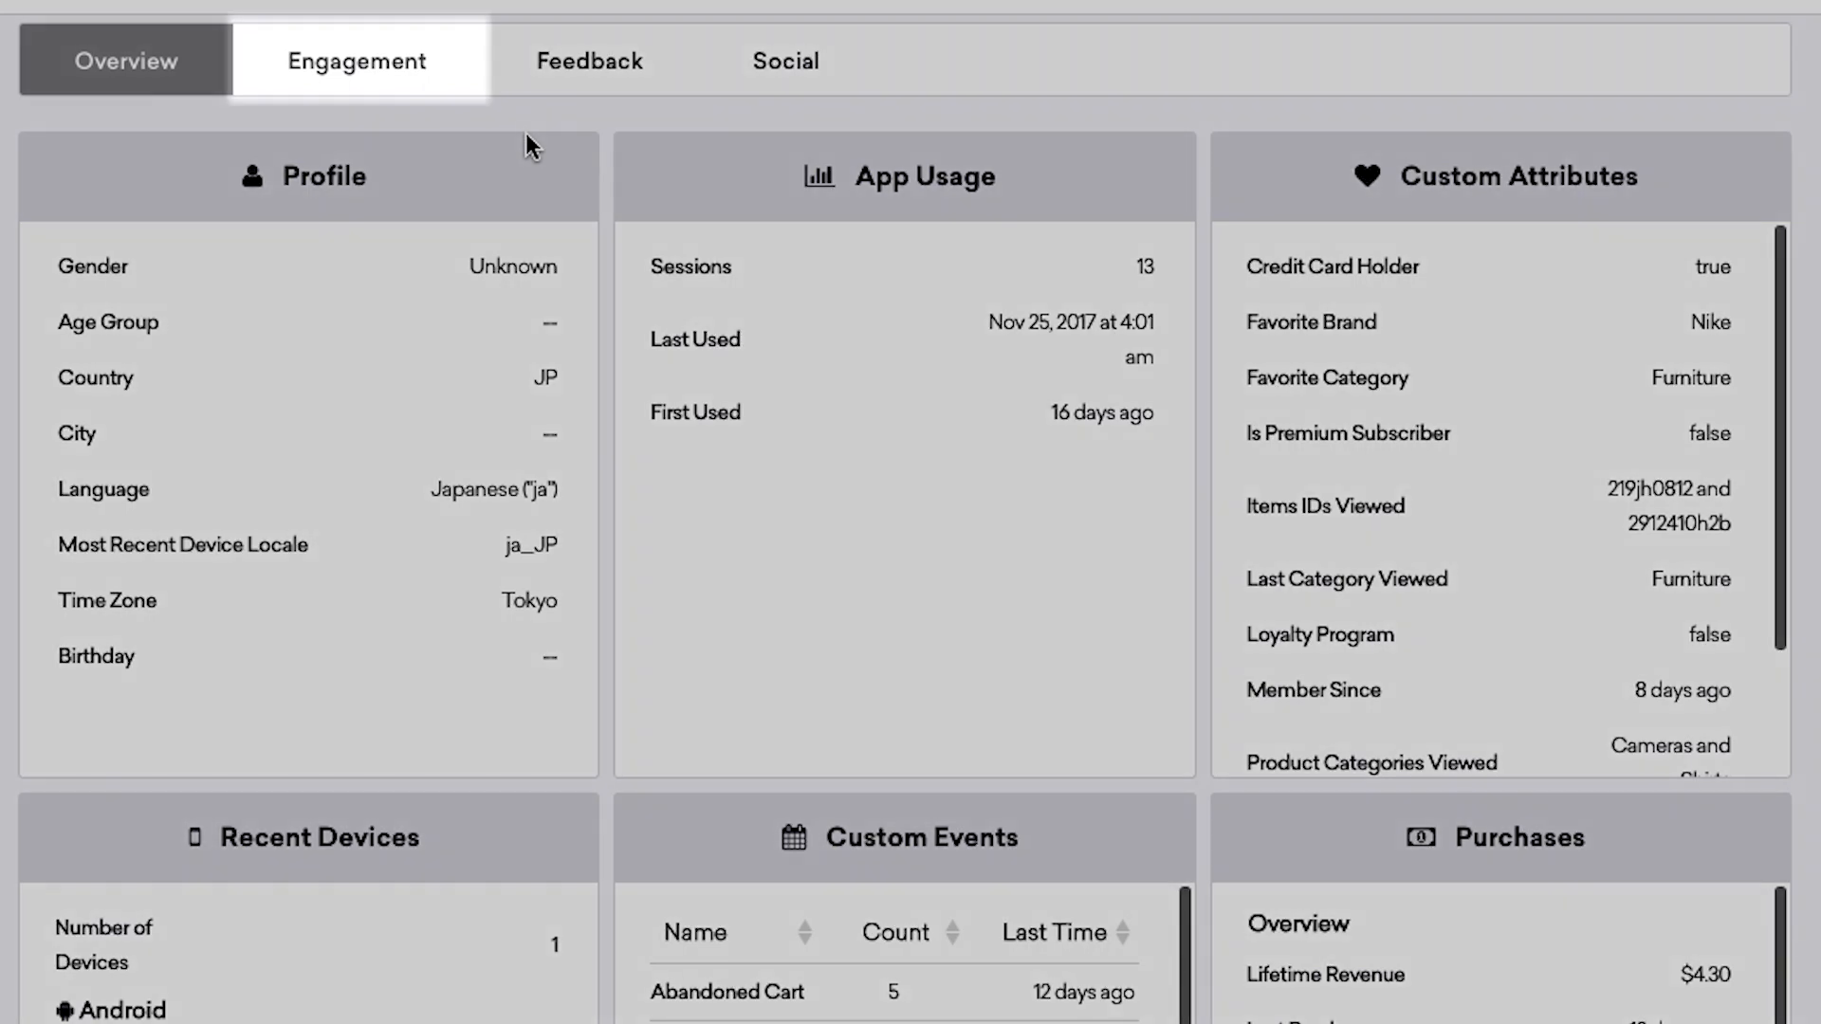
Review the Engagement panels, then show Social accounts: Twitter not connected, Facebook connected
click(408, 94)
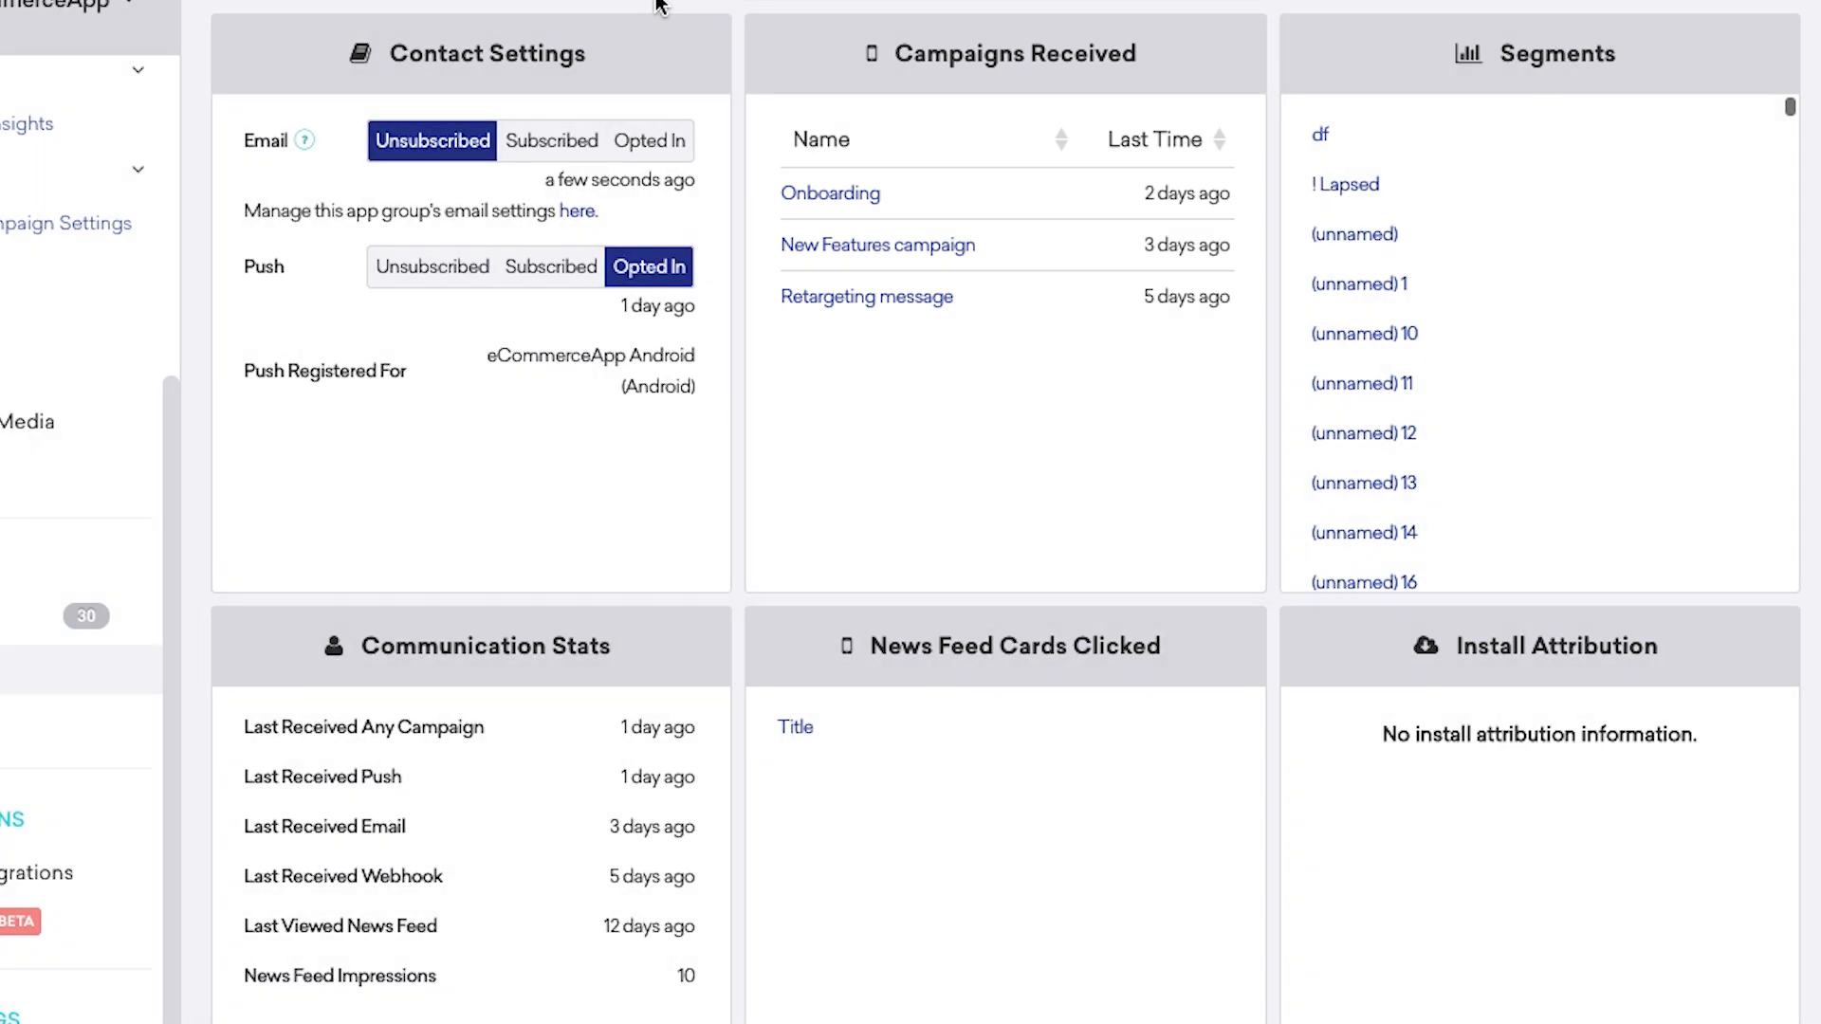
scroll(86, 512, down, 2)
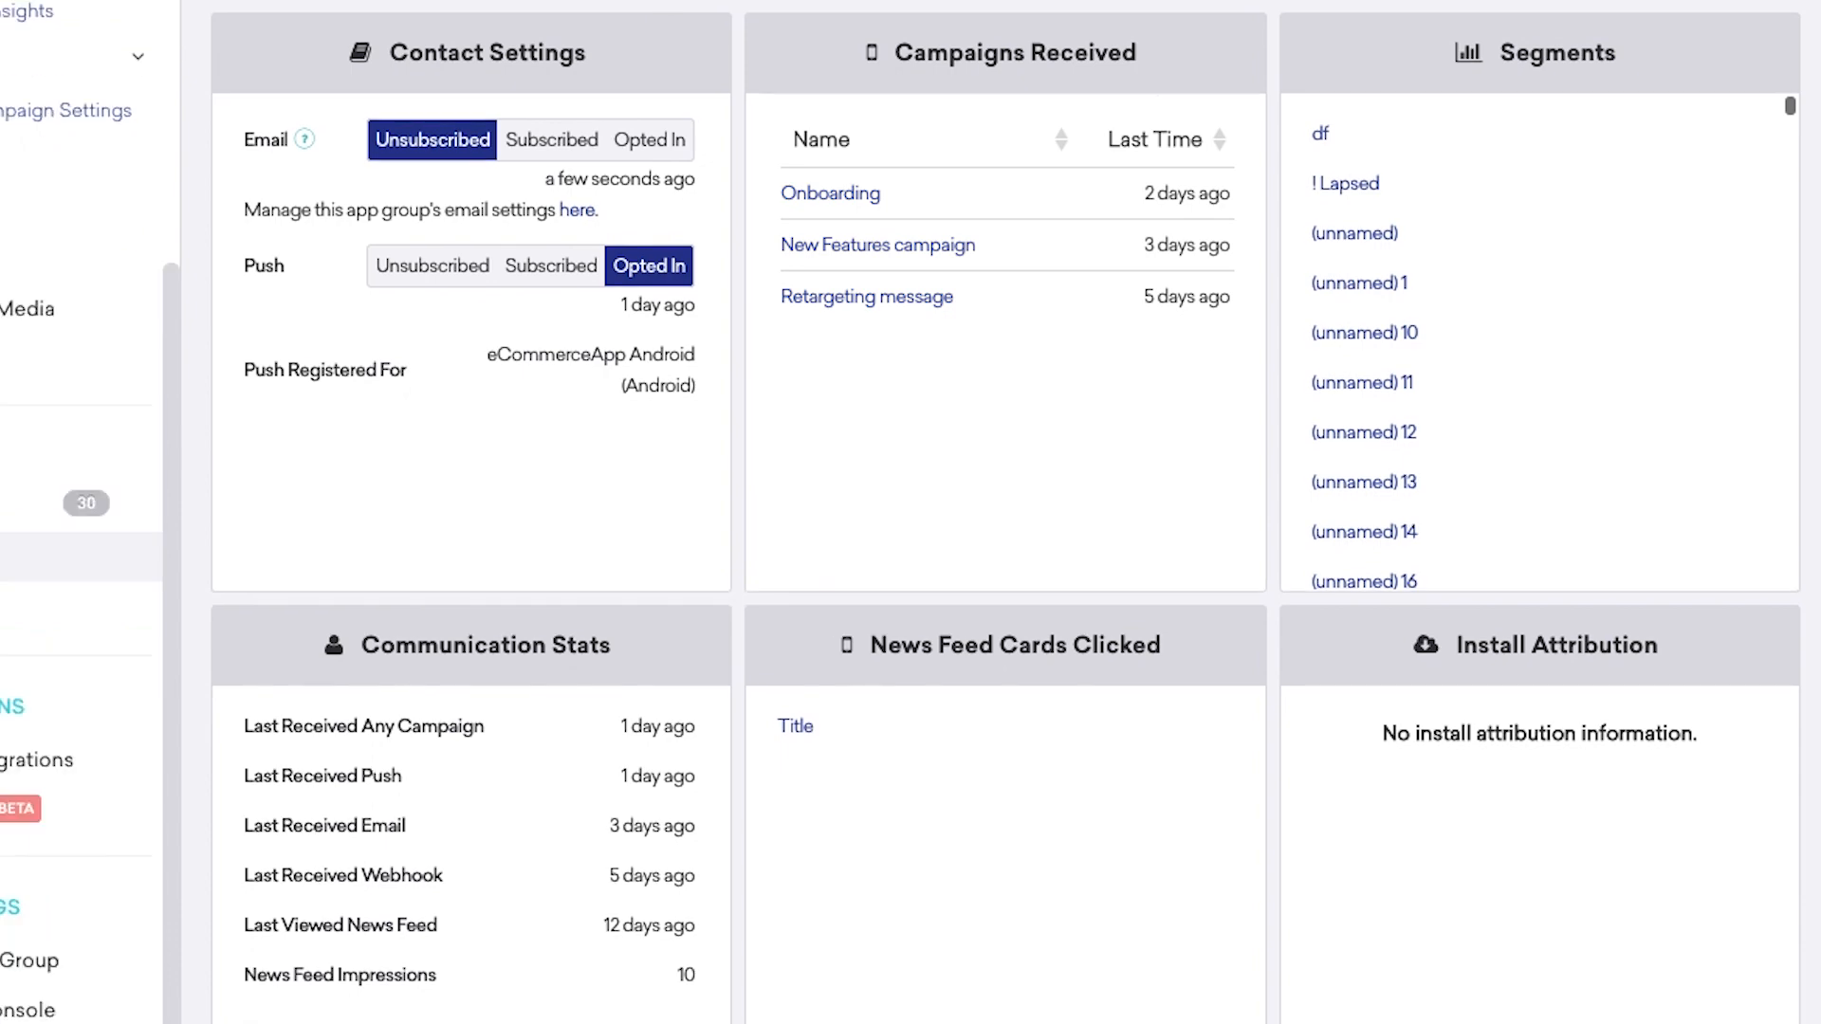
scroll(912, 512, up, 2)
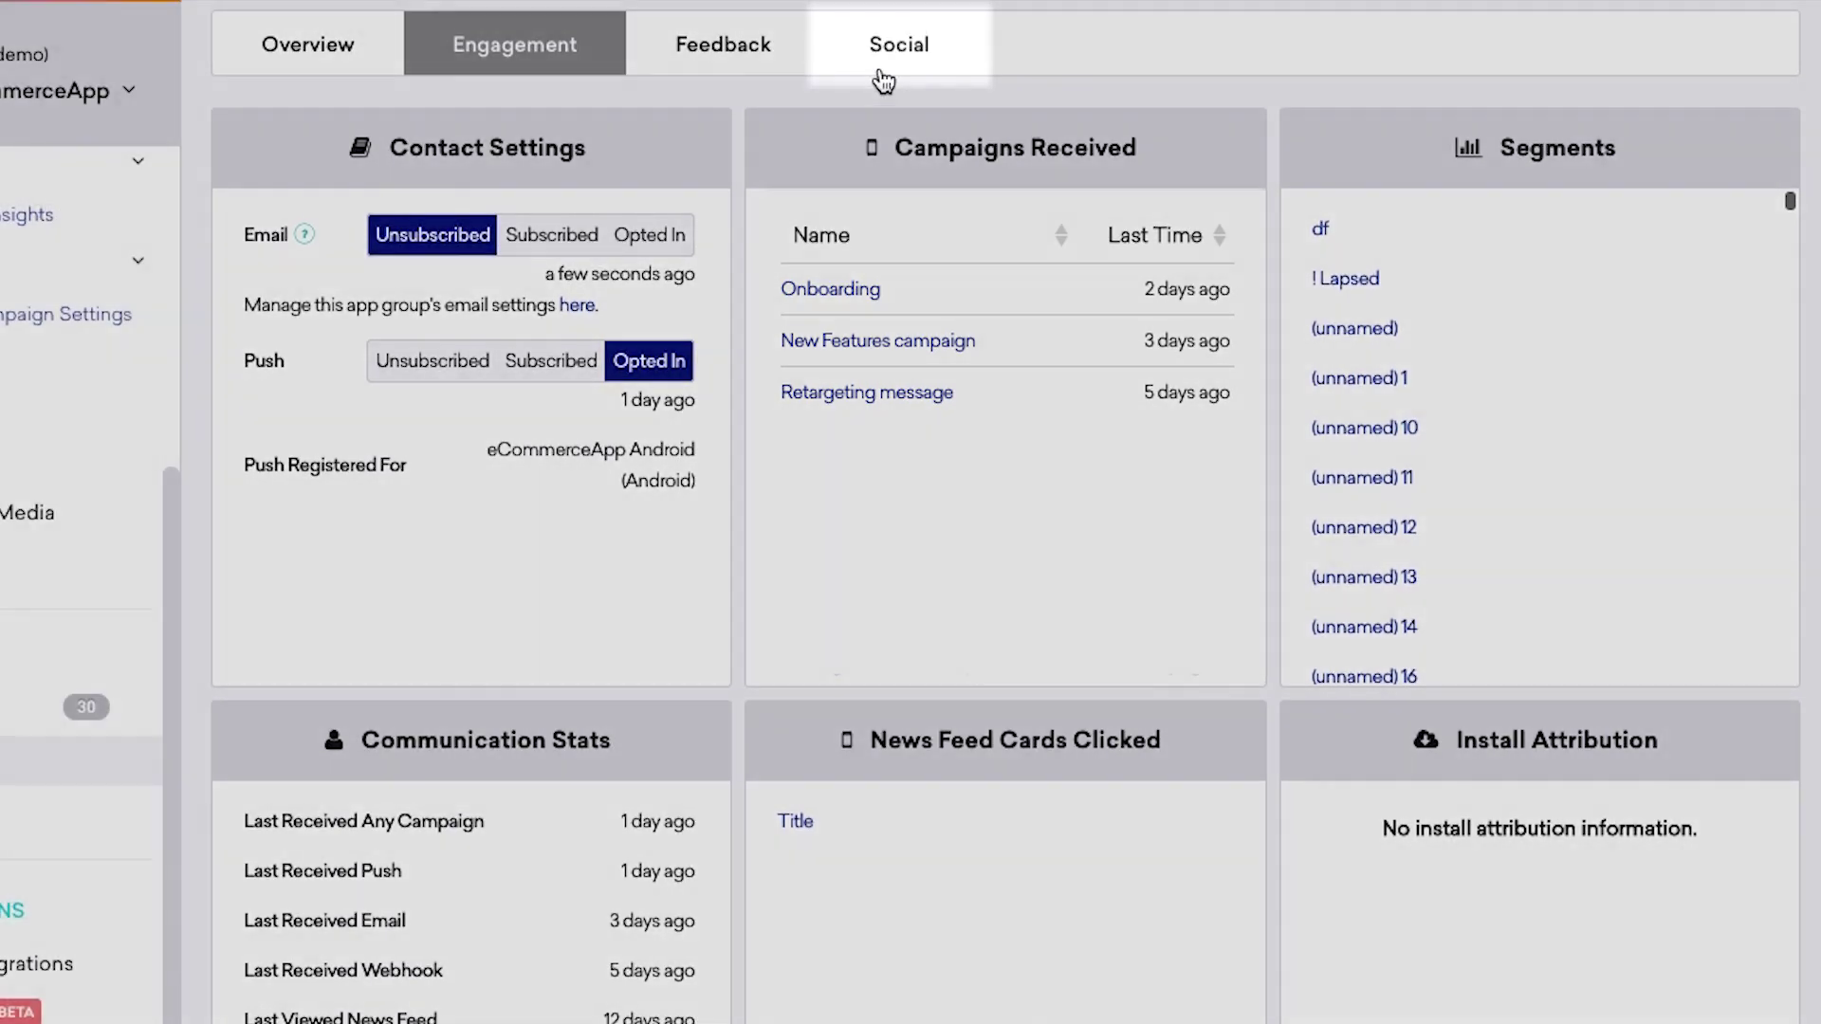
click(898, 43)
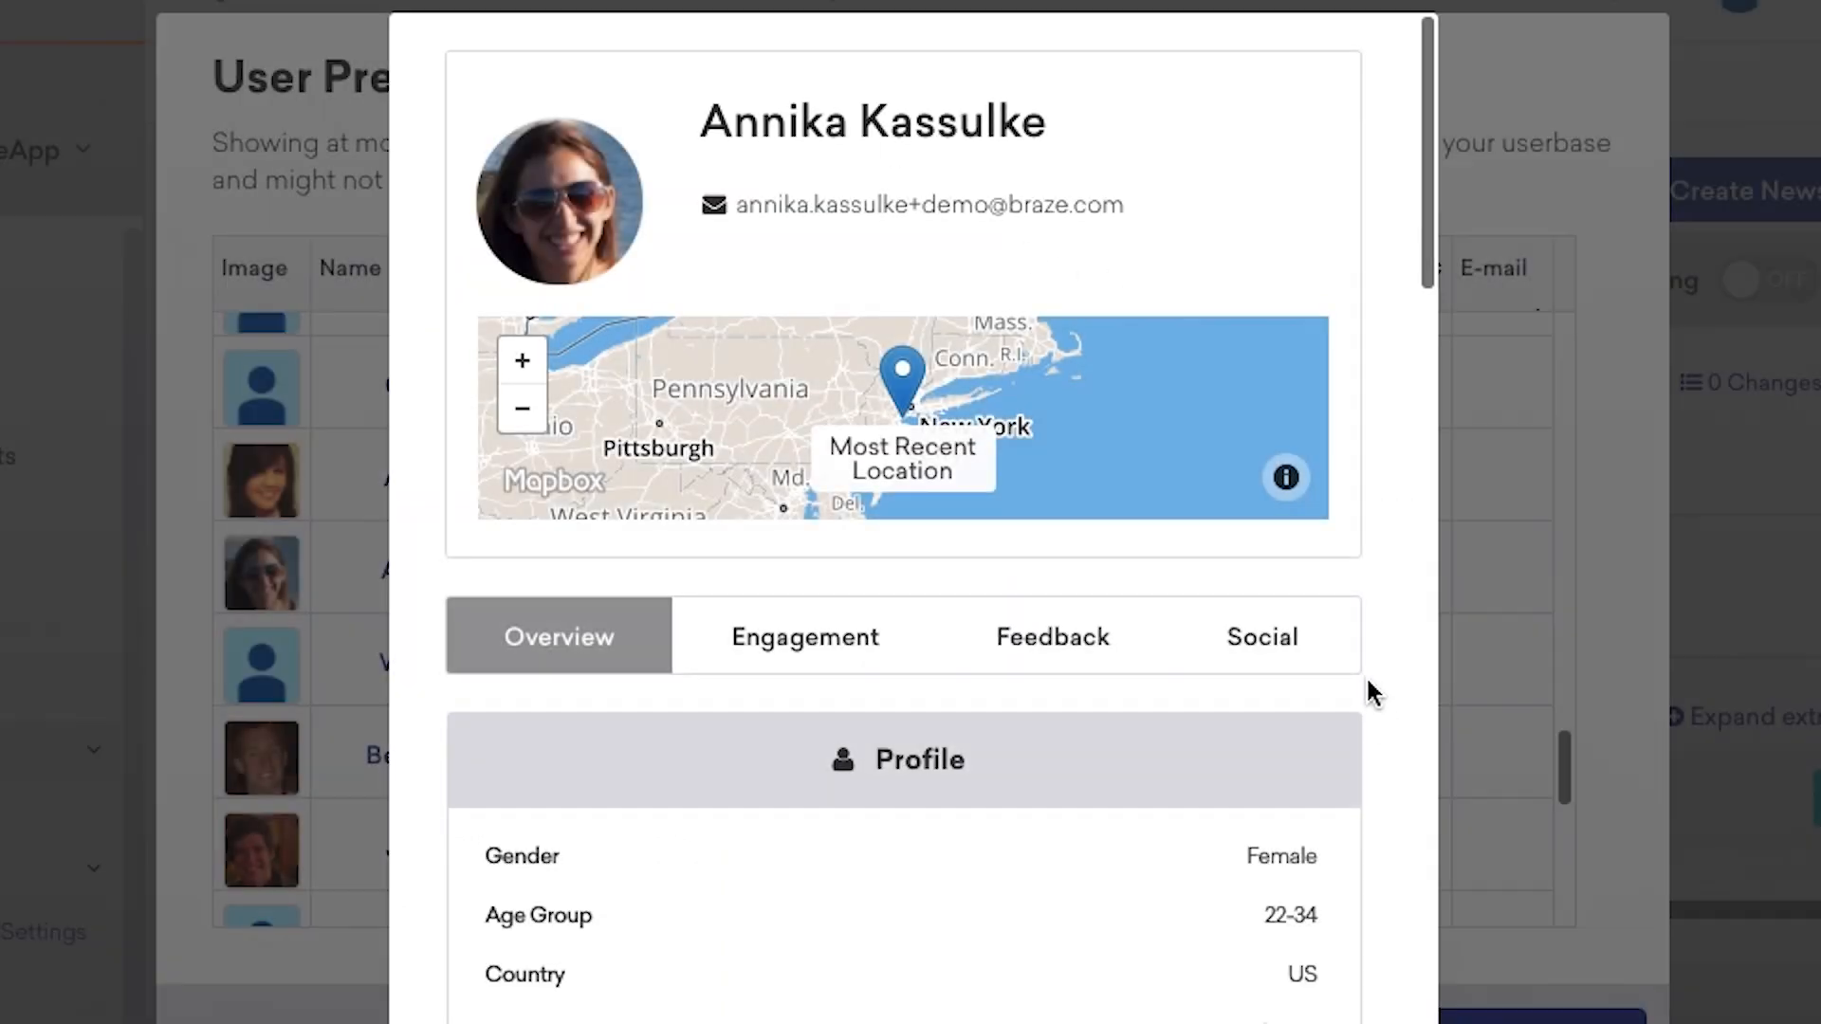
scroll(1365, 676, down, 3)
scroll(1366, 675, down, 2)
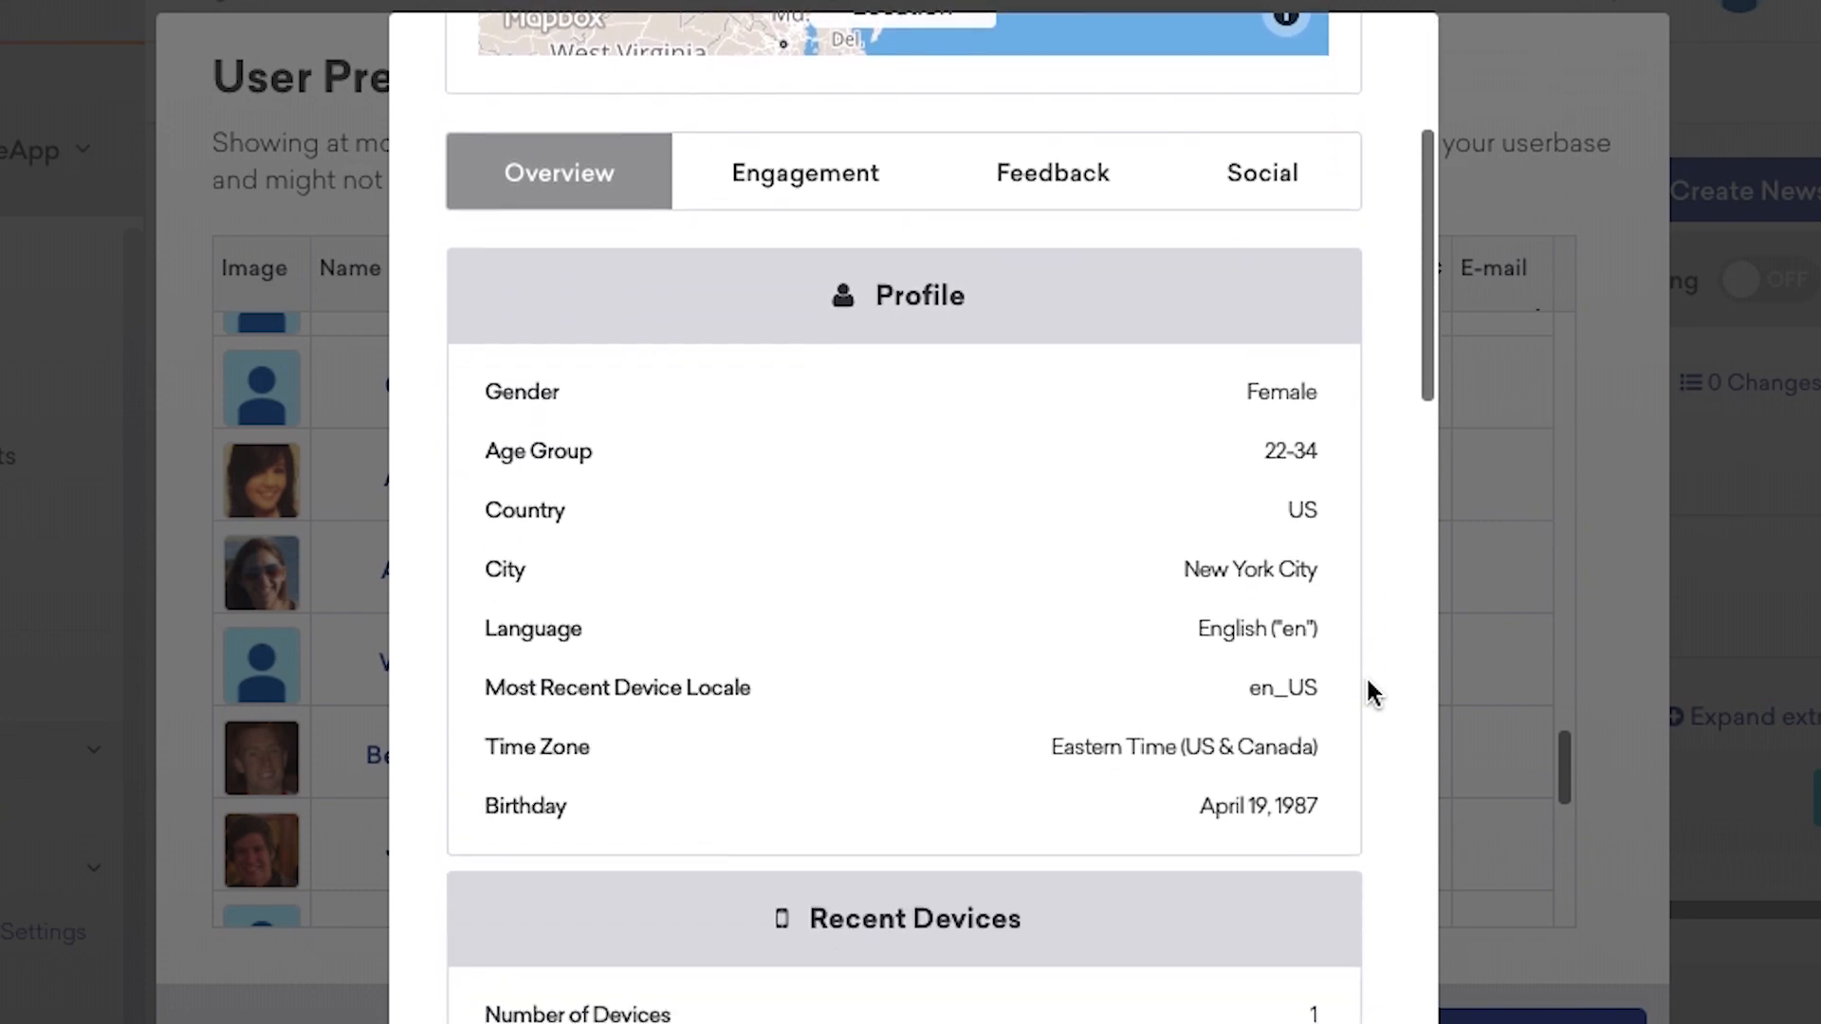
scroll(1365, 676, down, 1)
scroll(1366, 676, down, 2)
scroll(1365, 676, down, 1)
scroll(1365, 676, down, 2)
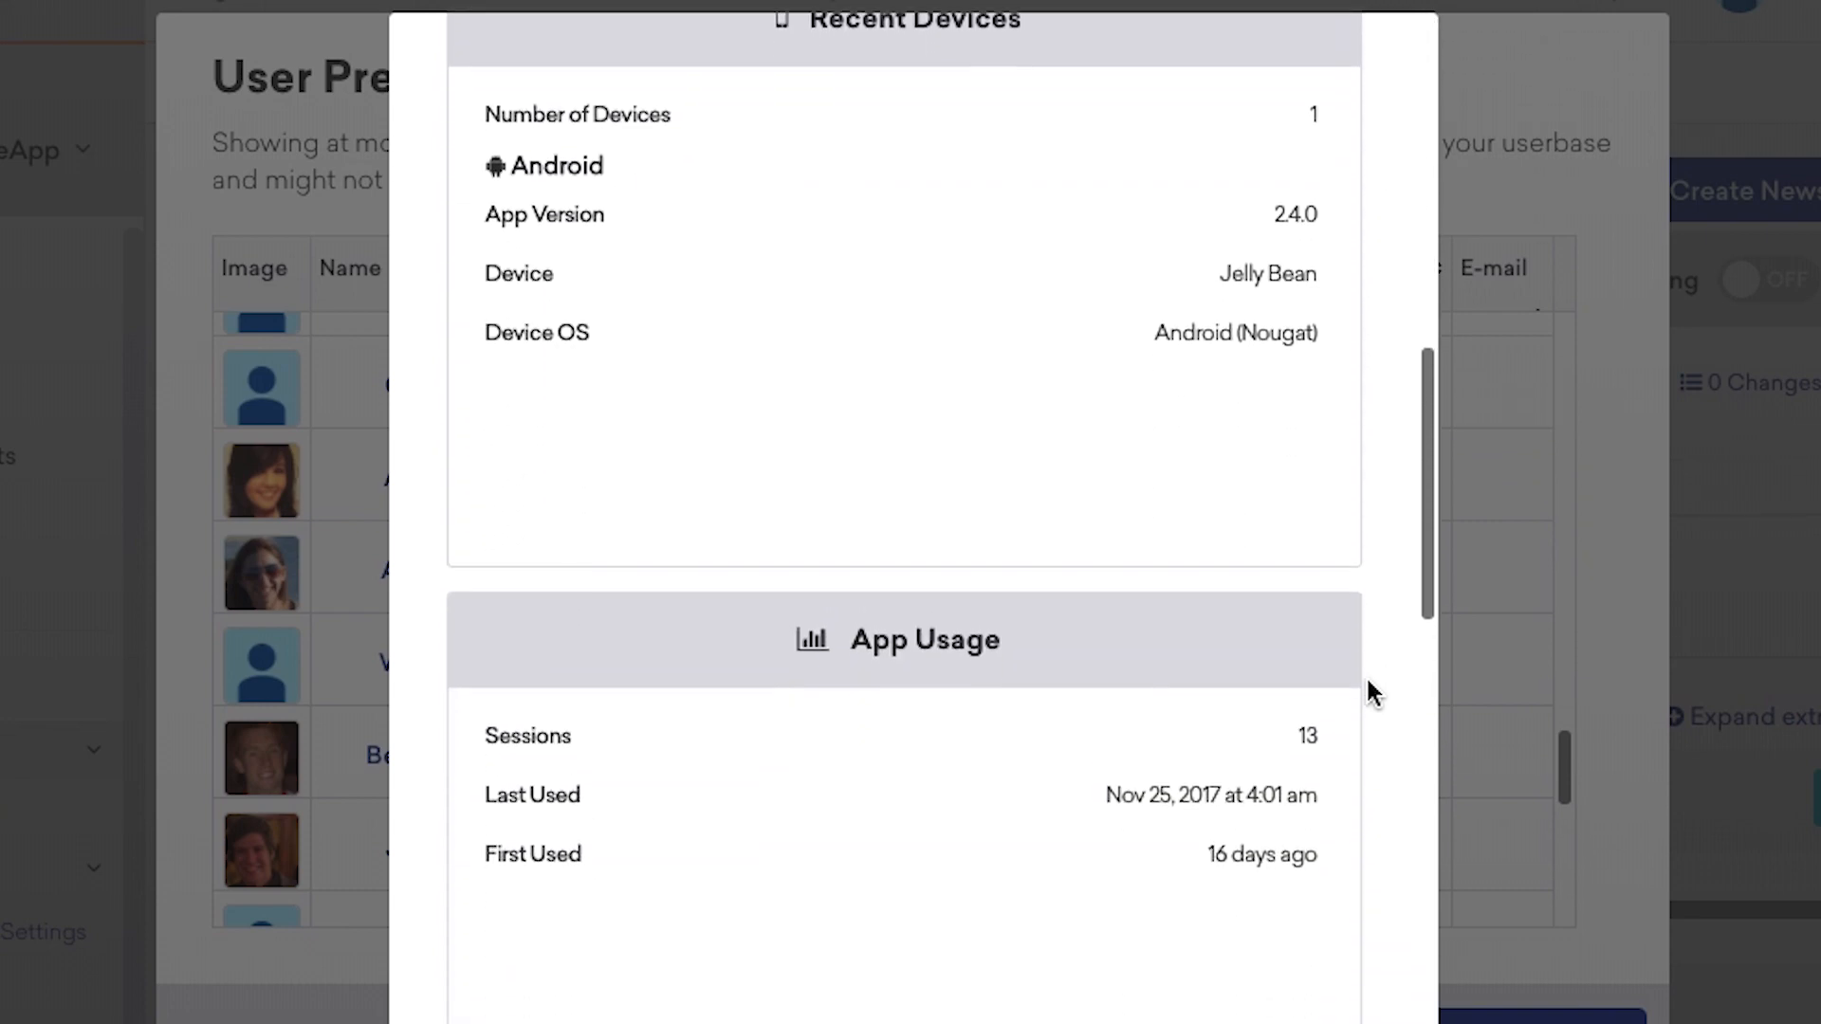
scroll(1366, 676, down, 1)
scroll(1365, 675, down, 3)
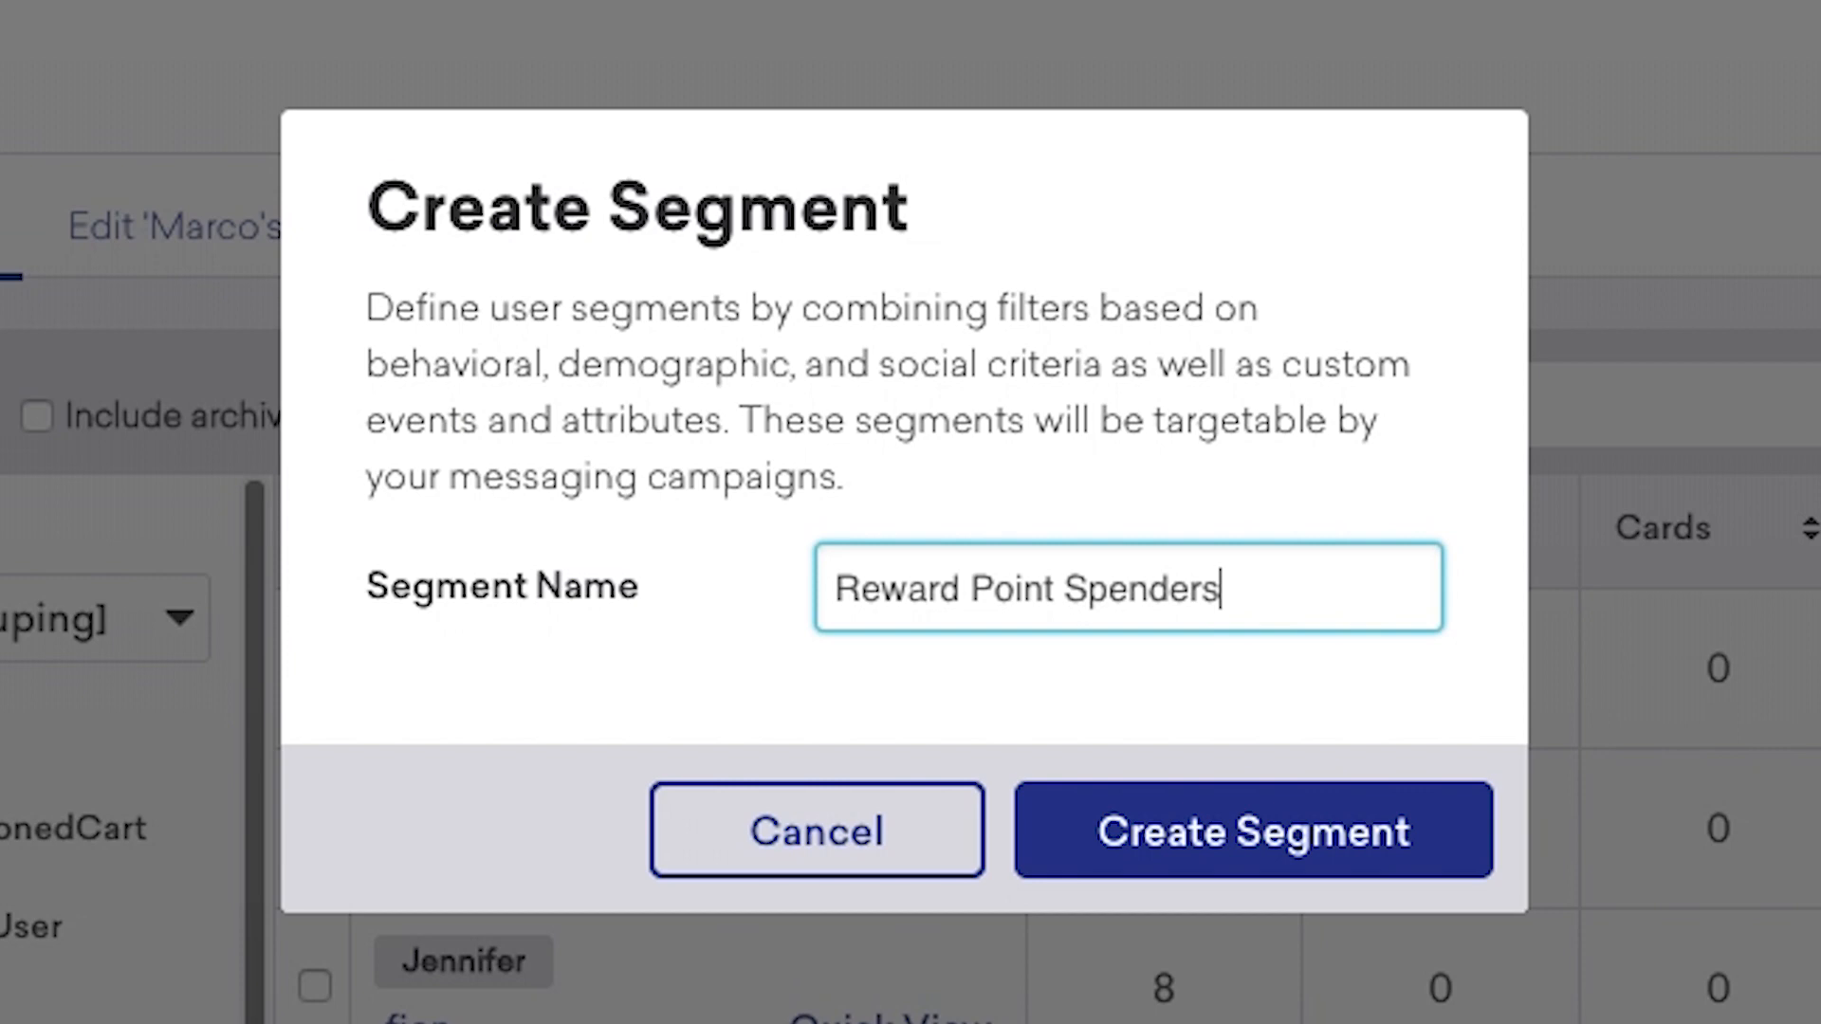
Create the Reward Point Spenders segment filtered on the Spent Rewards Points custom event
click(1310, 839)
click(527, 577)
scroll(508, 526, down, 5)
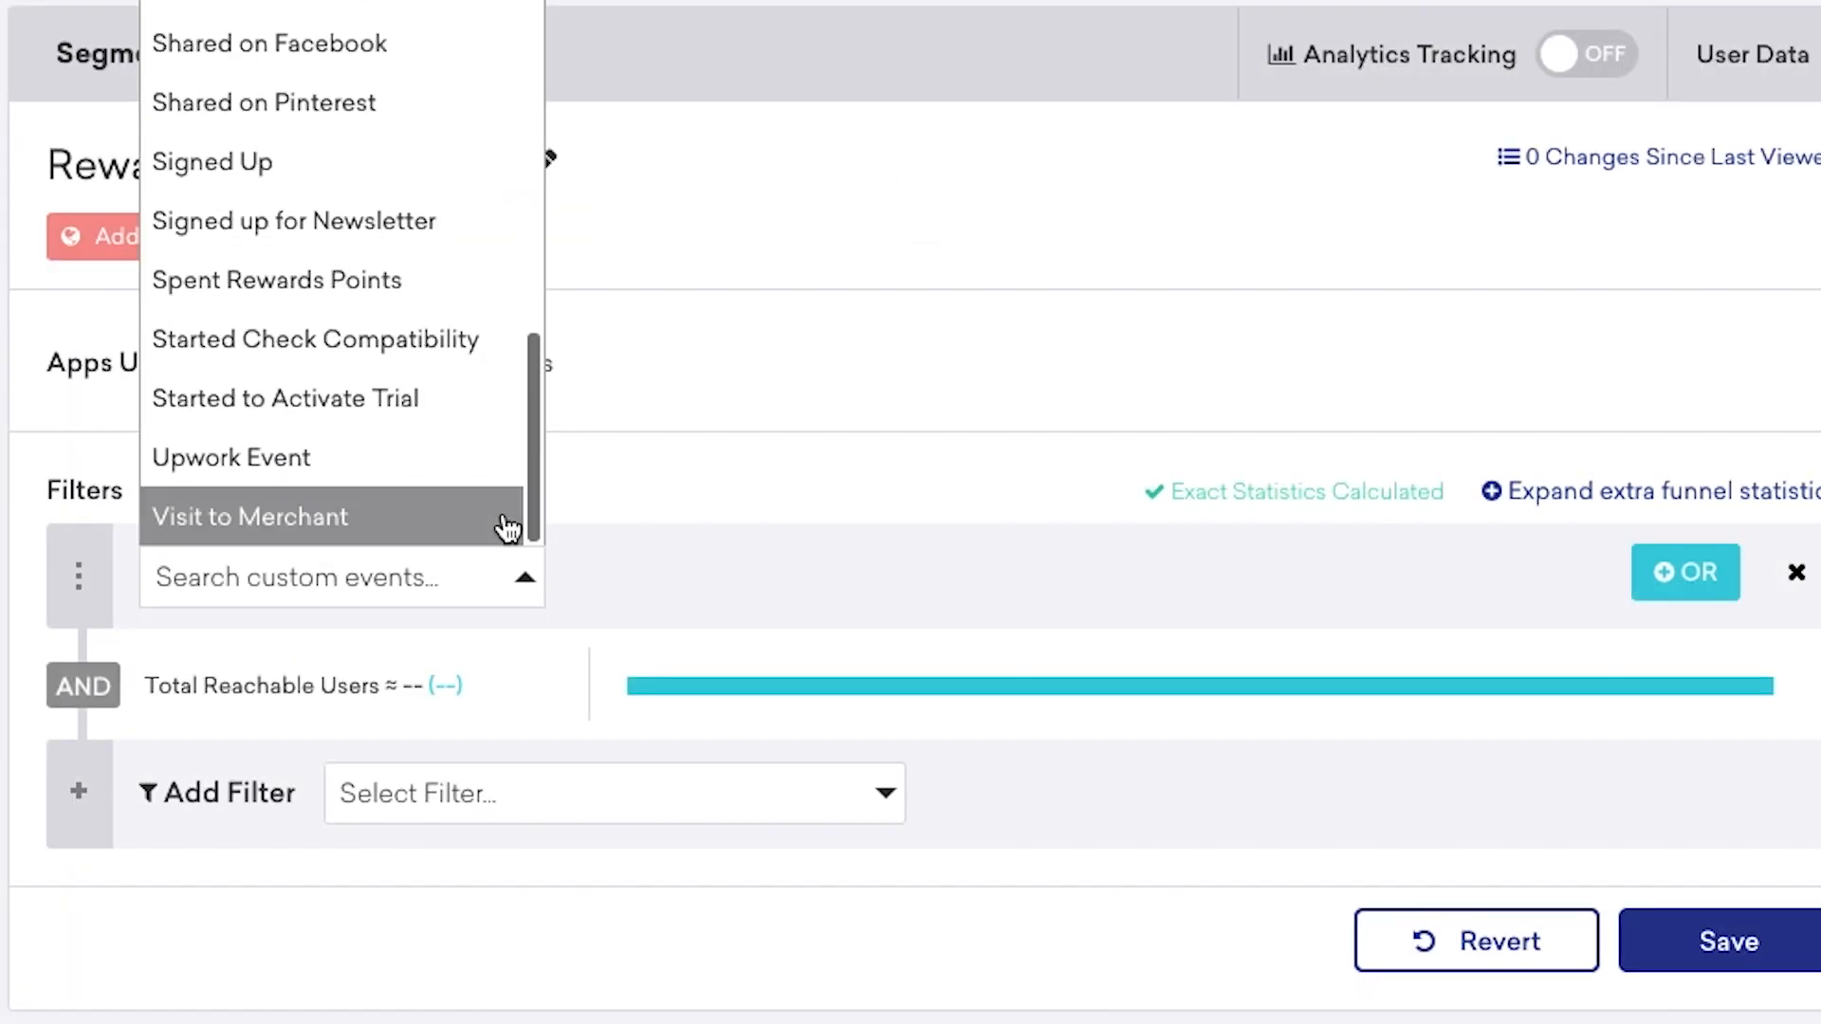
click(427, 279)
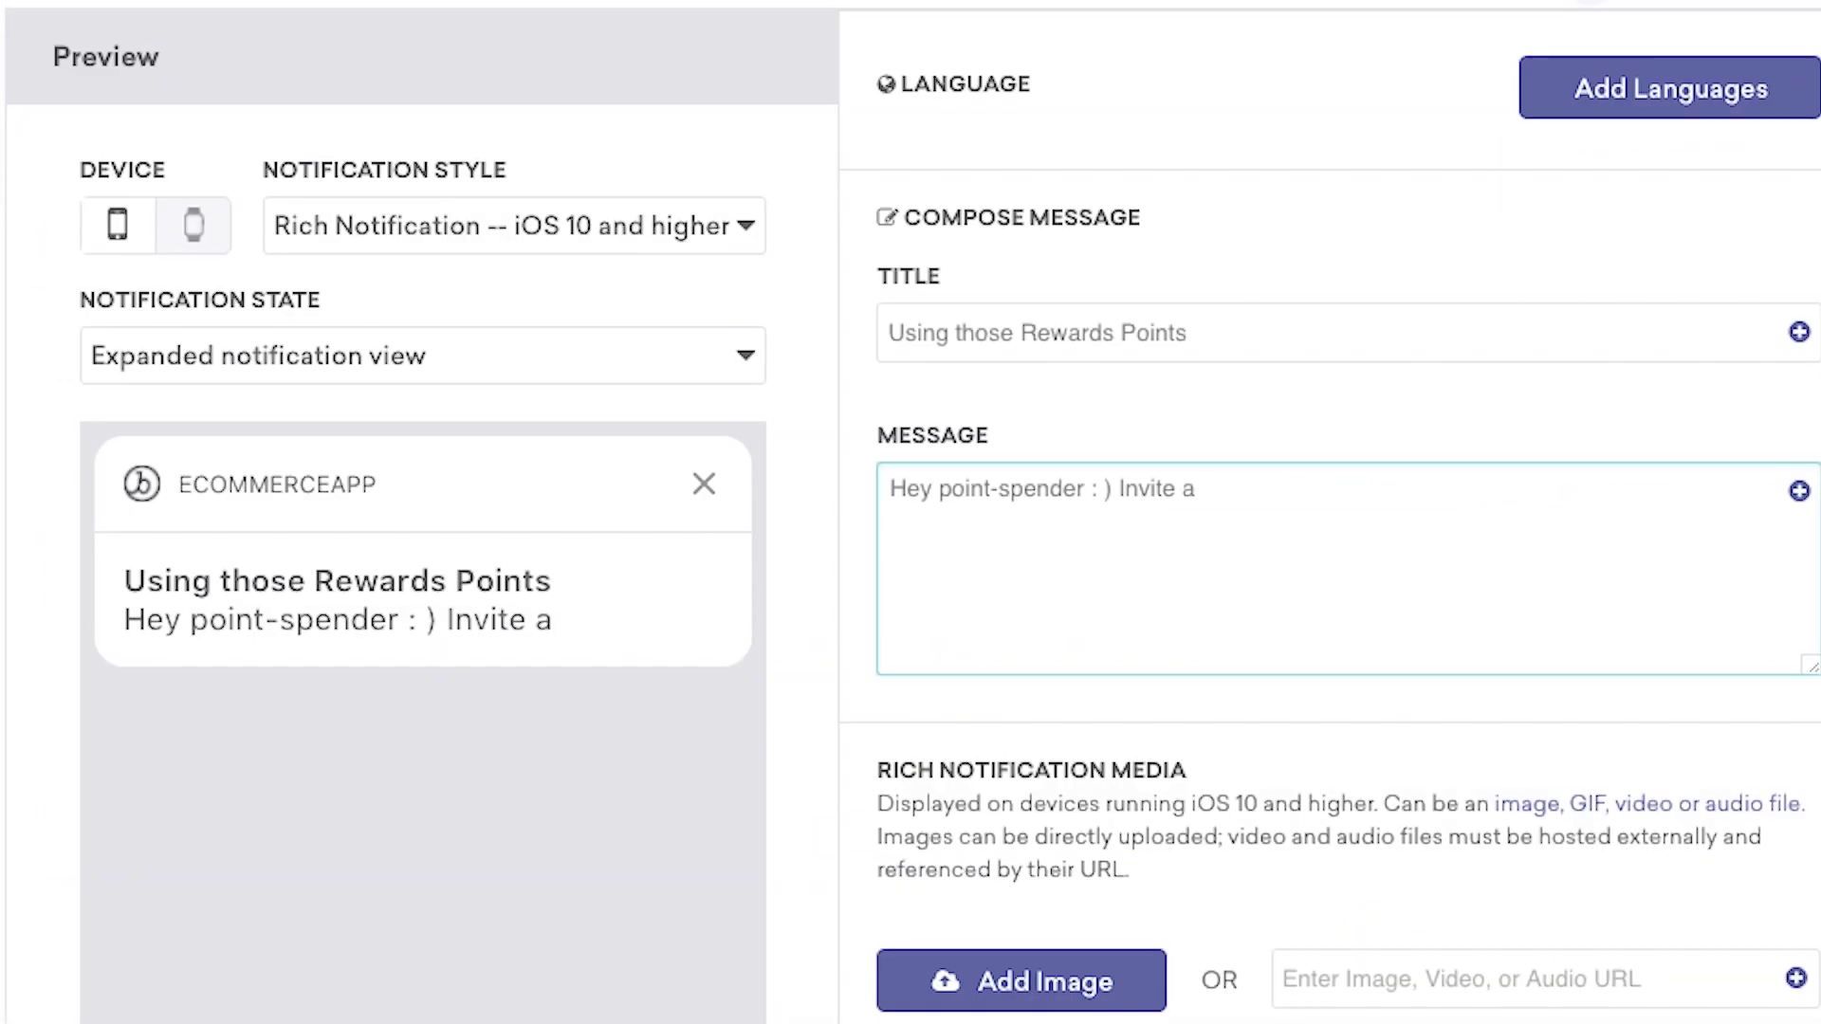
text(friend to receive even more points t)
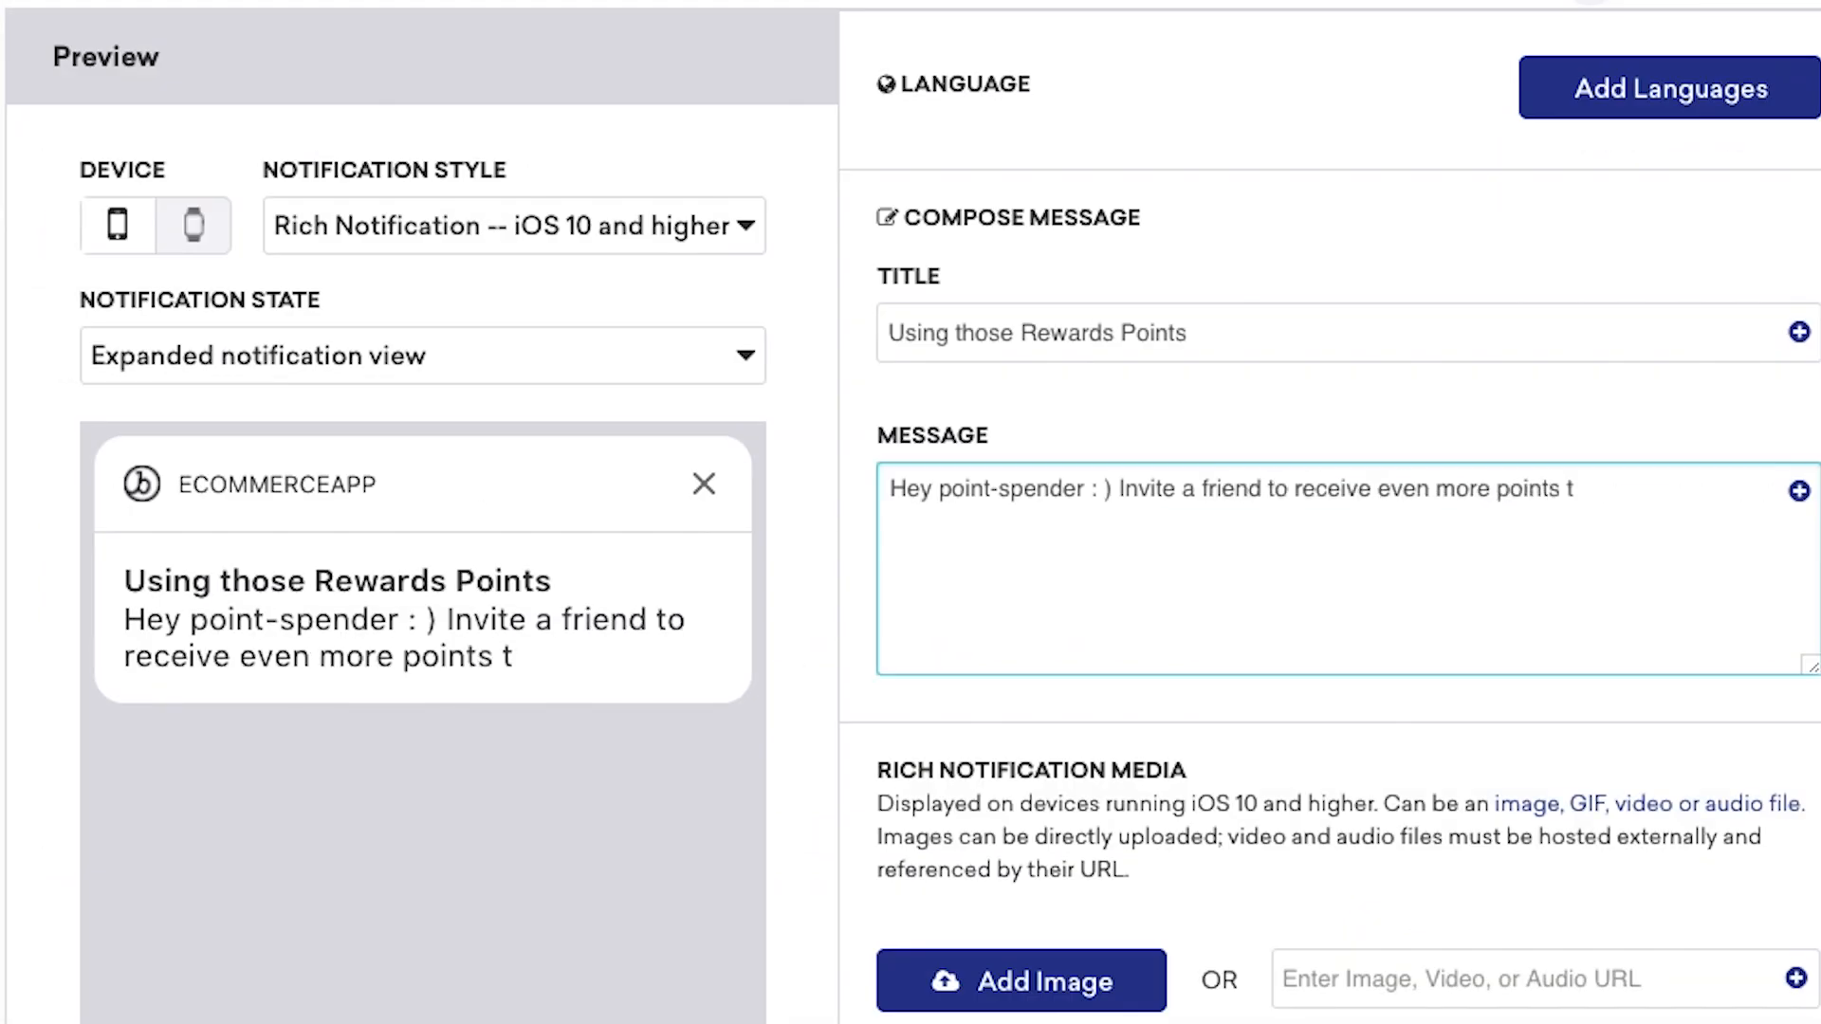
text(o spend)
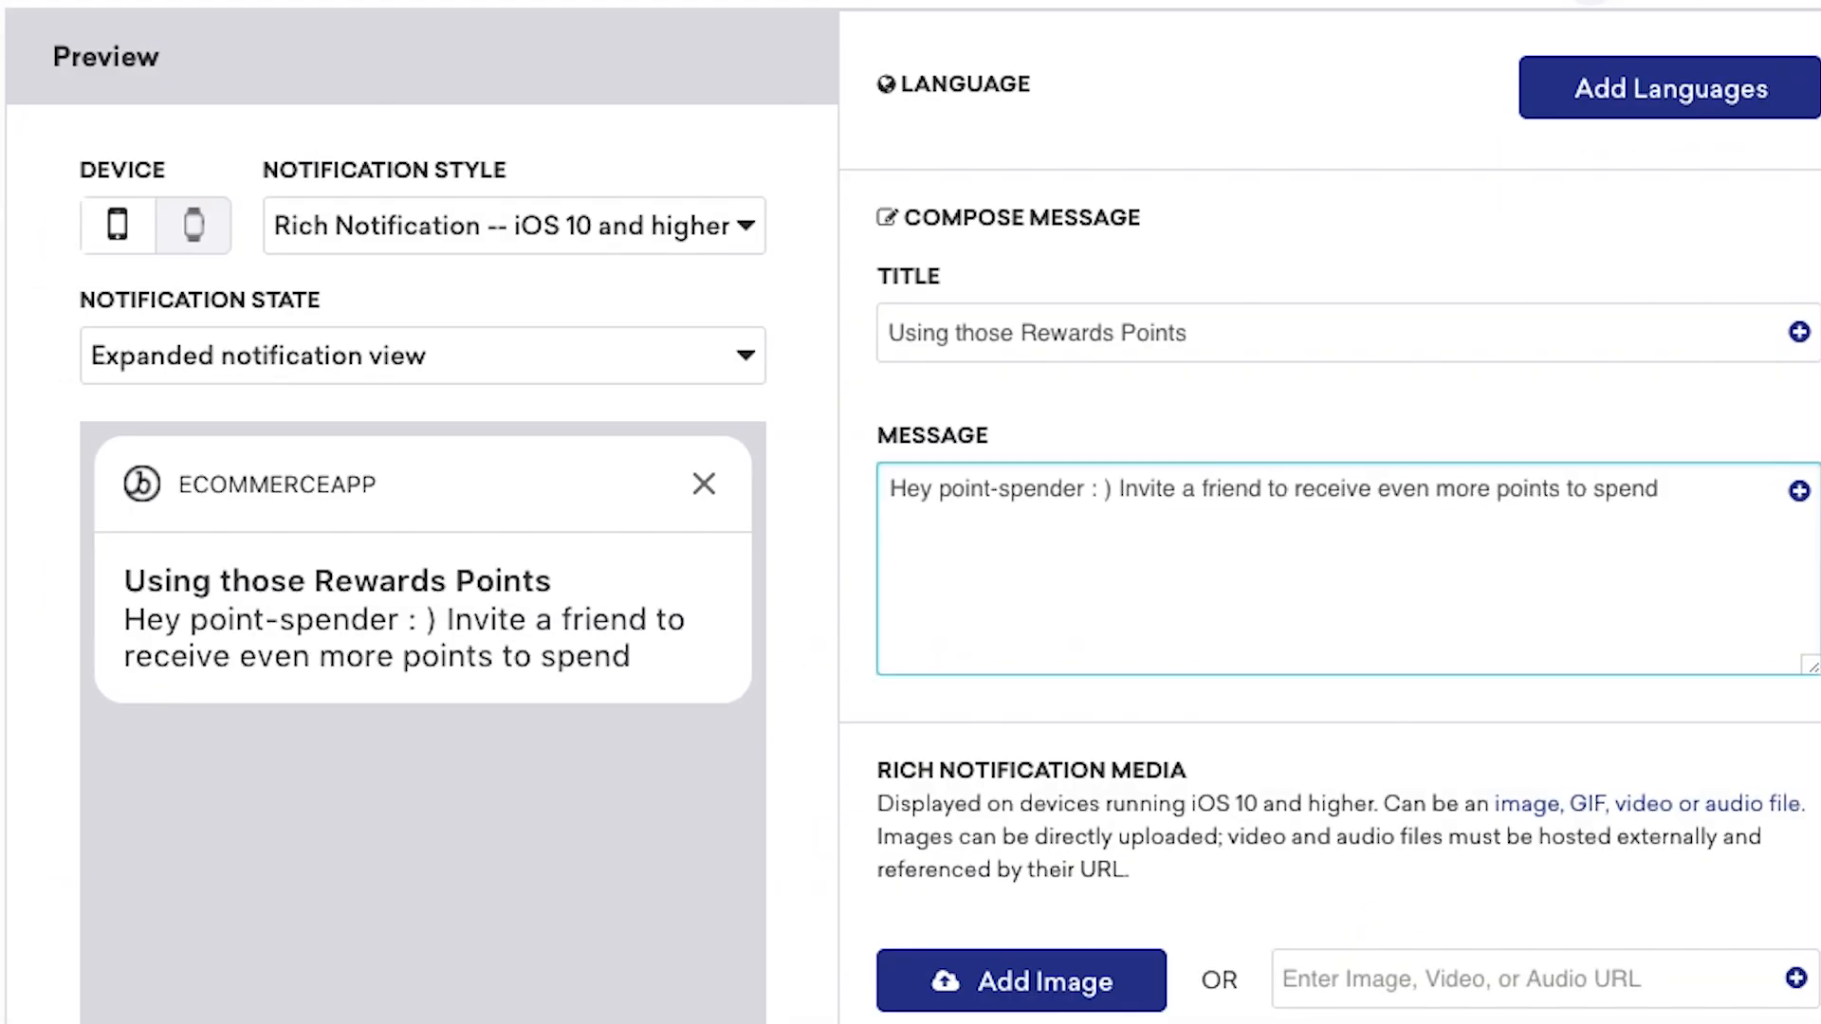